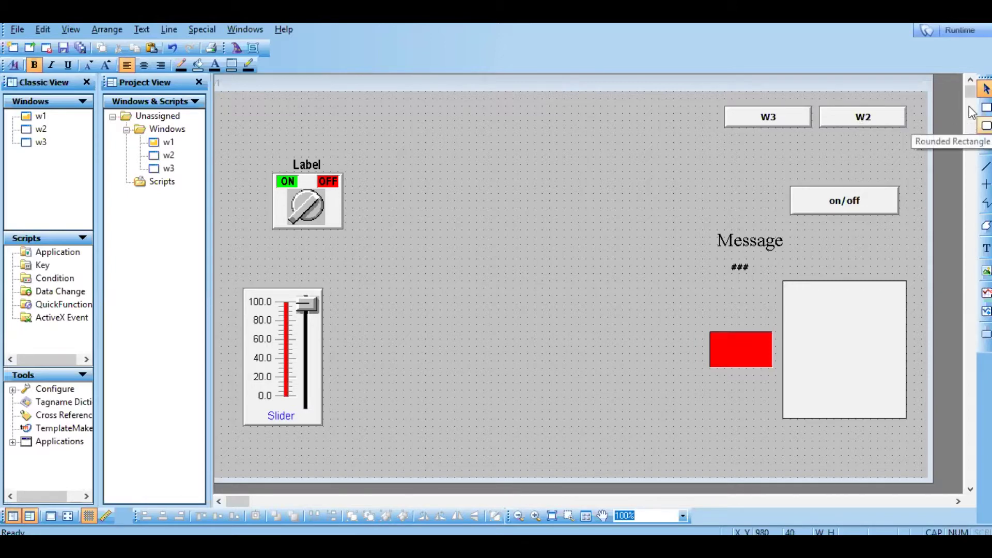
# Draw a small rectangle just right of the existing slider.
pyautogui.click(985, 107)
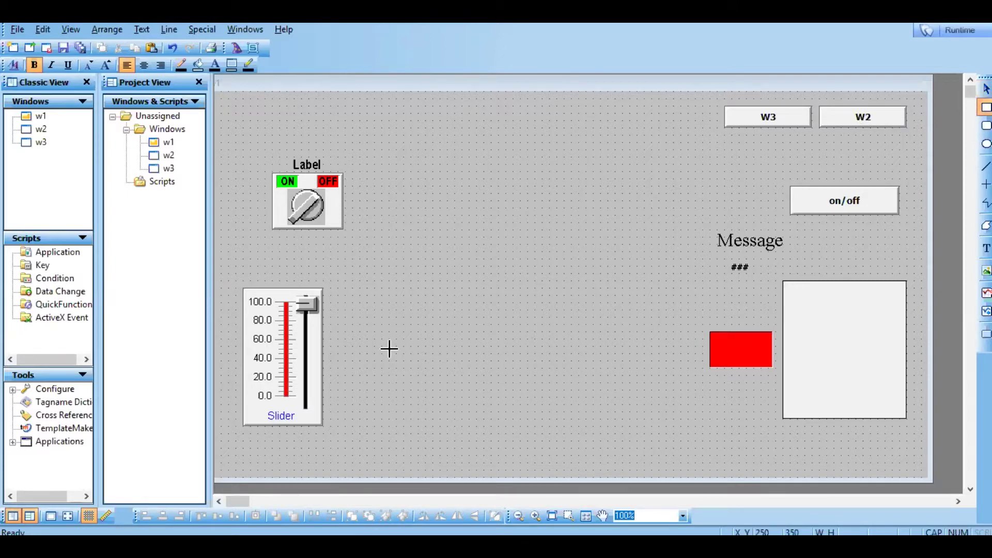
pyautogui.moveTo(389, 349); pyautogui.dragTo(438, 371)
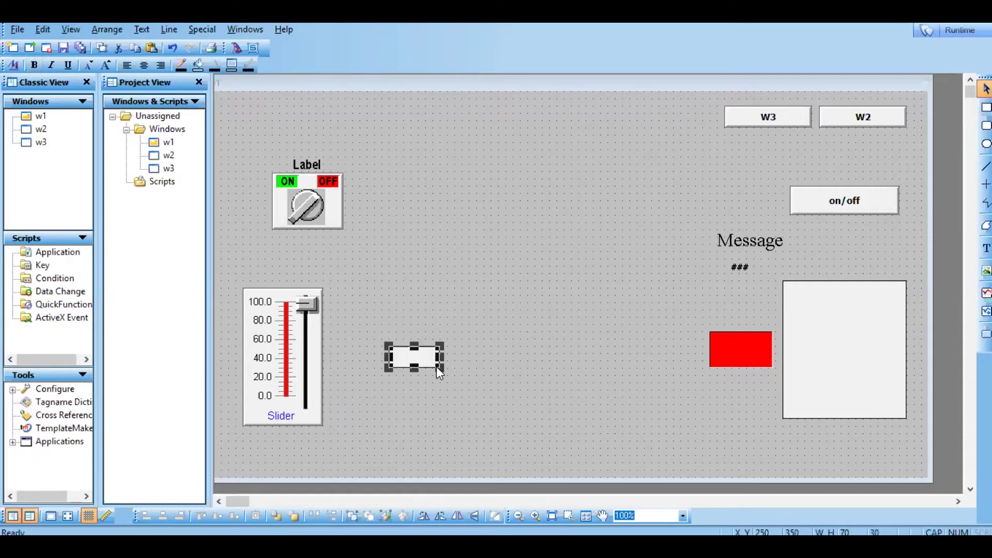
pyautogui.click(445, 399)
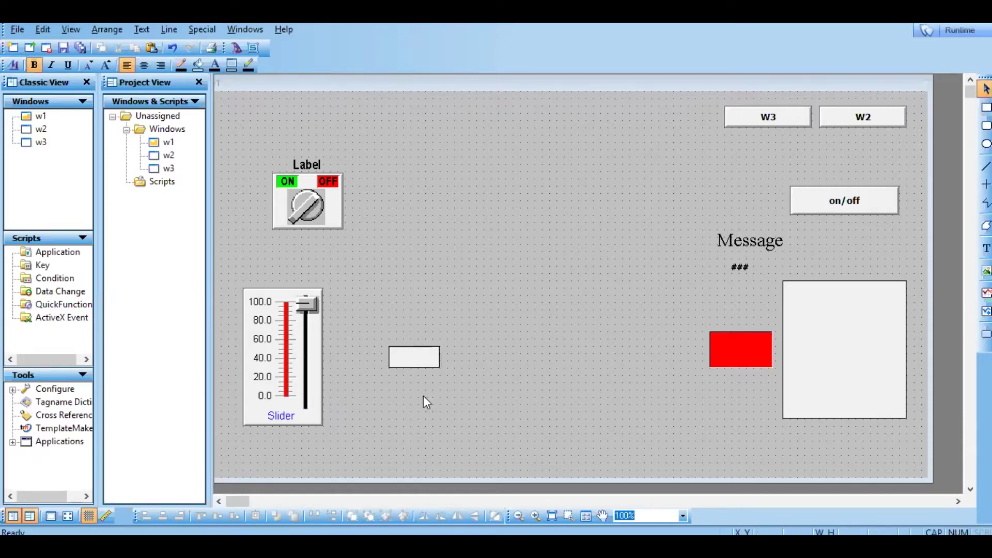
# Inspect the existing slider's animation links and cancel without changes.
pyautogui.click(306, 307)
pyautogui.doubleClick(306, 307)
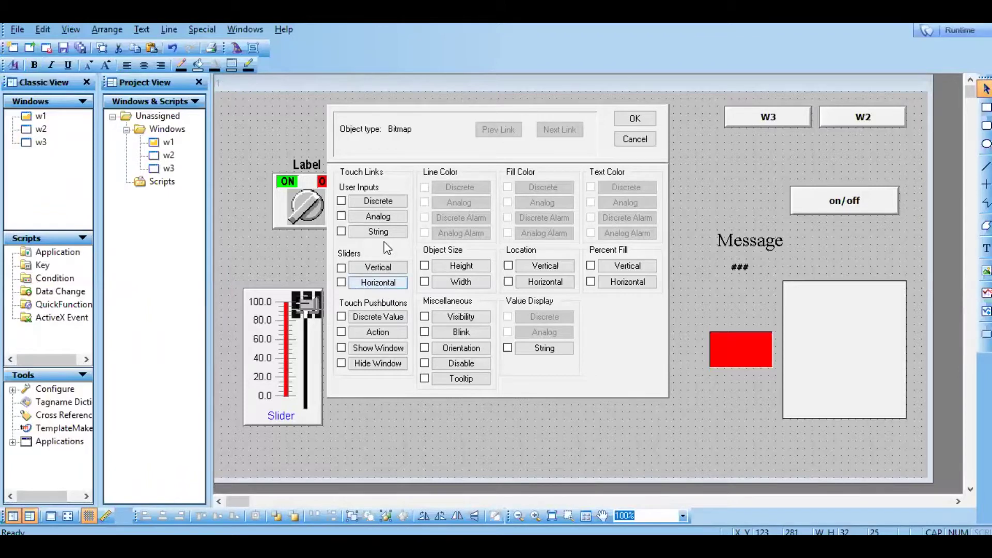
pyautogui.click(635, 141)
pyautogui.click(326, 471)
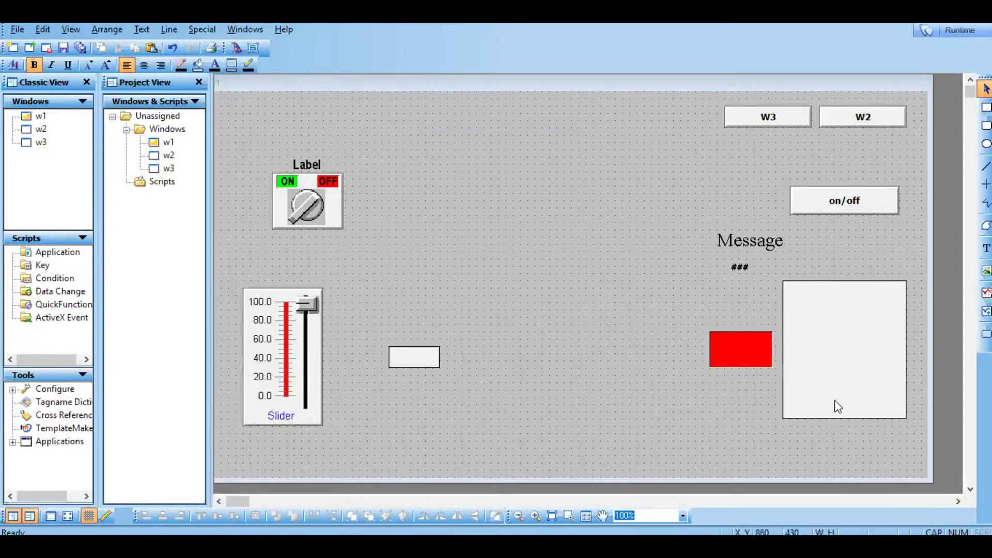
# Move the large white rectangle toward the centre and give it a Fill Color Analog link.
pyautogui.moveTo(835, 400); pyautogui.dragTo(528, 408)
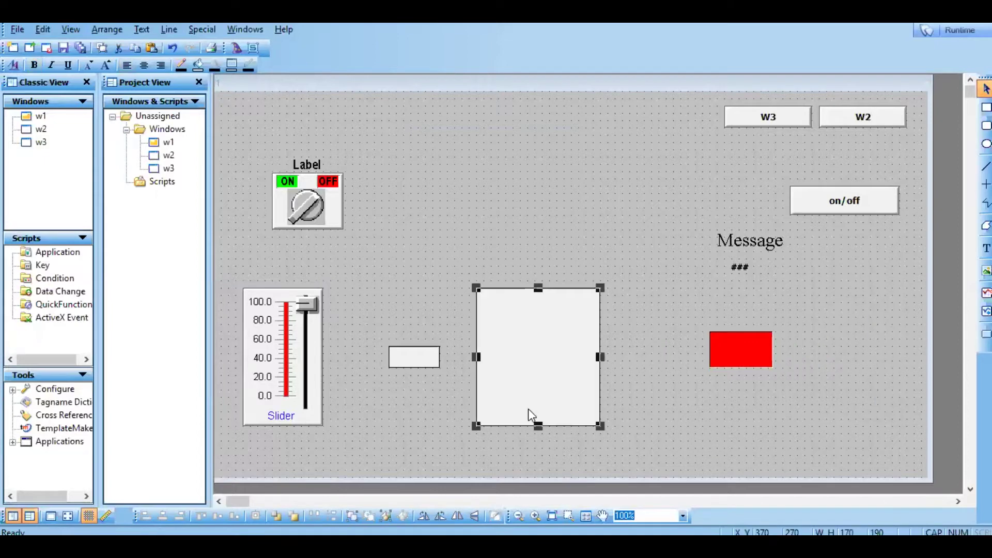
pyautogui.doubleClick(528, 407)
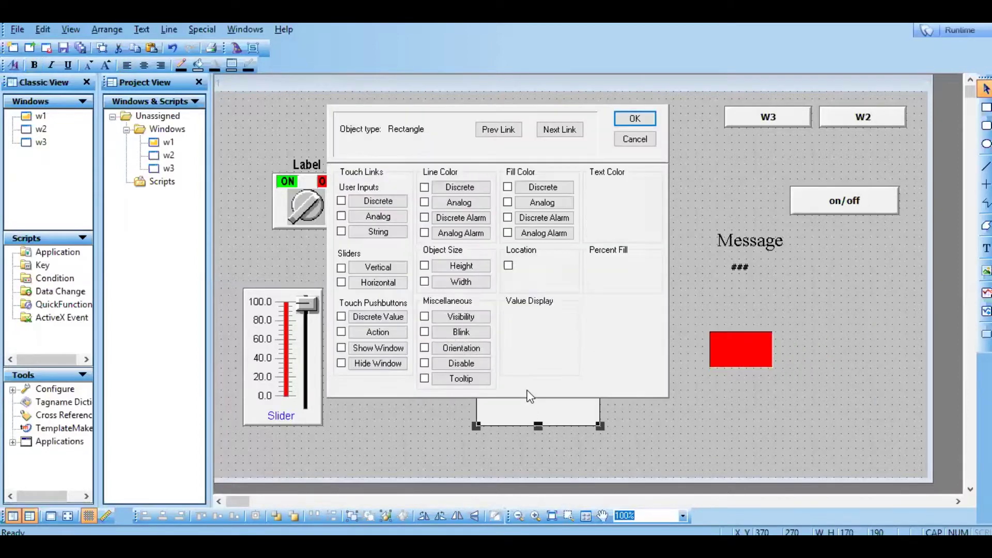
pyautogui.click(507, 201)
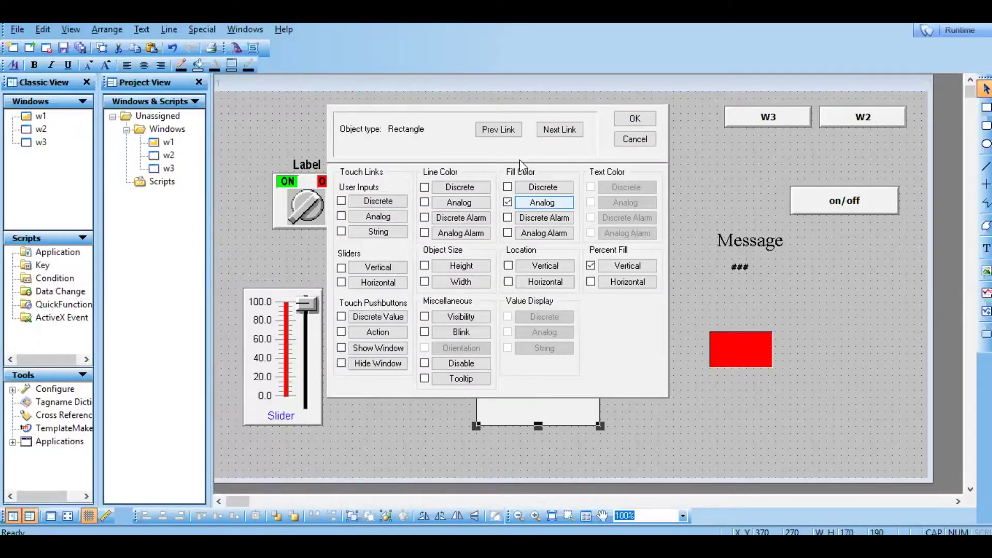
pyautogui.click(544, 205)
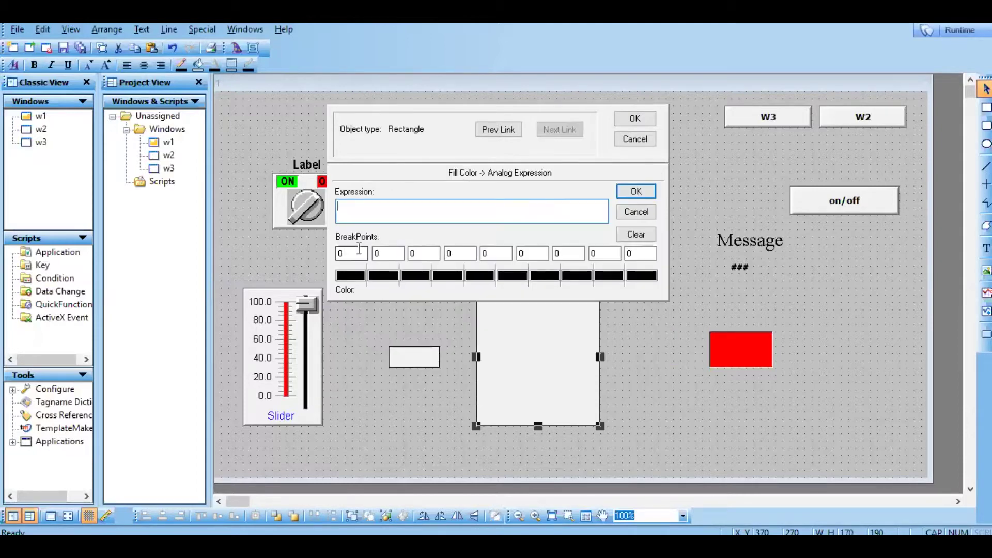
# Set the second to fifth fill-colour breakpoints to 10, 20, 30 and 50.
pyautogui.doubleClick(385, 258)
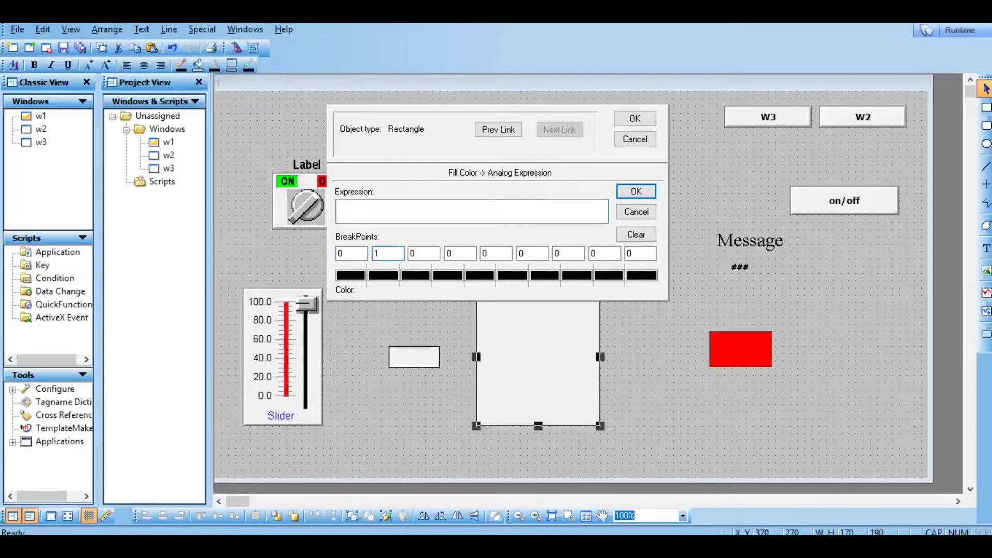
pyautogui.write('10')
pyautogui.doubleClick(423, 256)
pyautogui.write('20')
pyautogui.doubleClick(450, 257)
pyautogui.write('3')
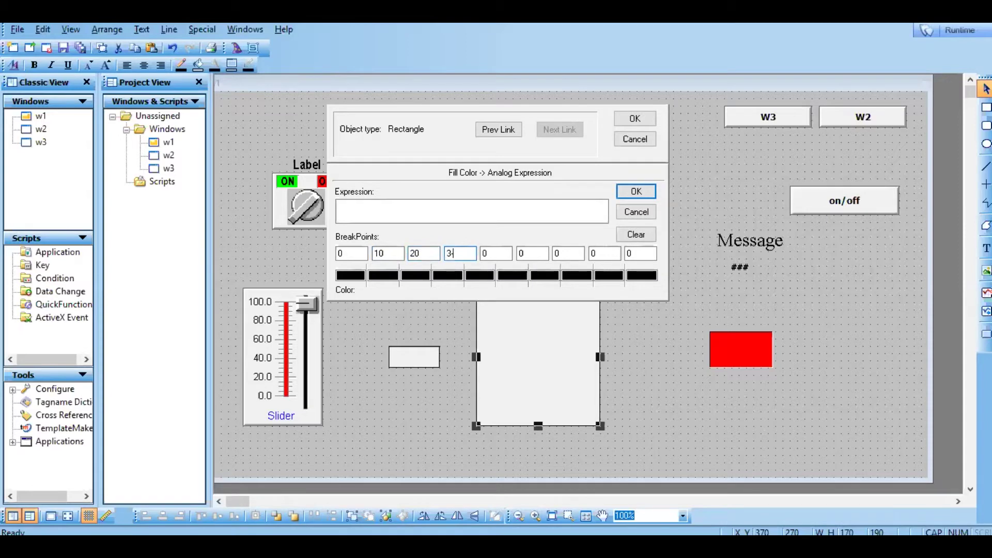
pyautogui.doubleClick(499, 252)
pyautogui.write('50')
# Set the remaining breakpoints to 70, 80, 90 and 100.
pyautogui.doubleClick(533, 253)
pyautogui.write('7')
pyautogui.doubleClick(564, 252)
pyautogui.write('80')
pyautogui.click(593, 253)
pyautogui.write('9')
pyautogui.doubleClick(634, 253)
pyautogui.write('100')
pyautogui.click(472, 207)
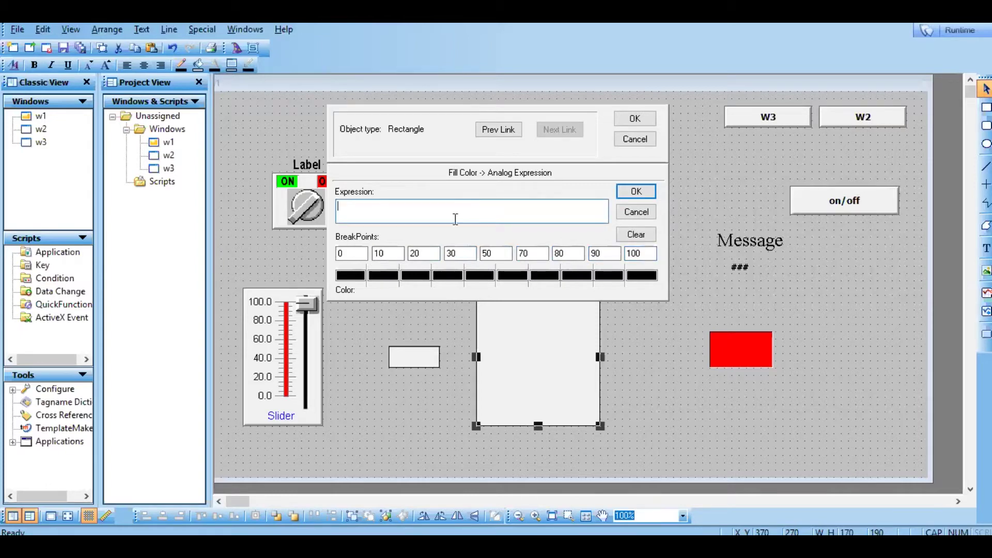
pyautogui.doubleClick(455, 219)
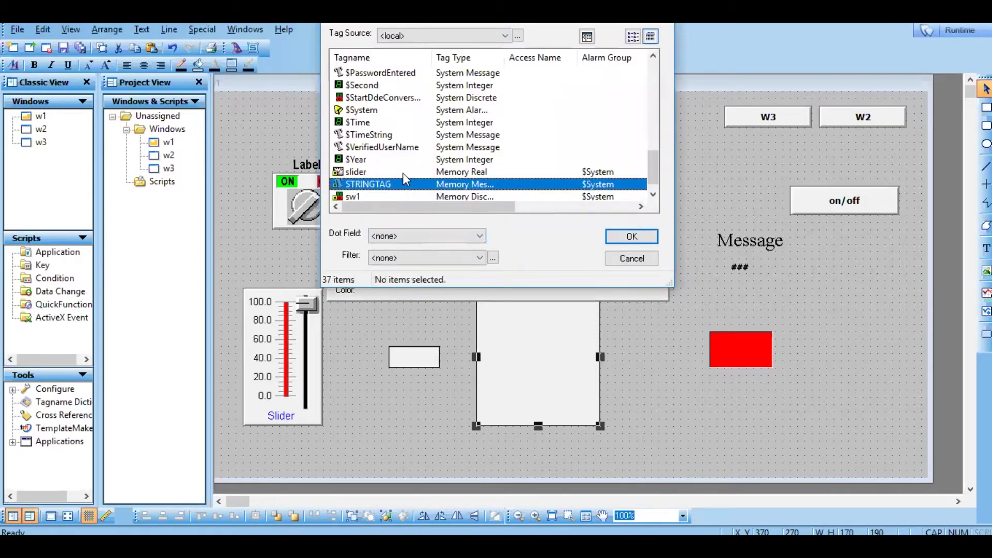
# Use the slider tag as the expression and colour the first five bands blue.
pyautogui.doubleClick(403, 172)
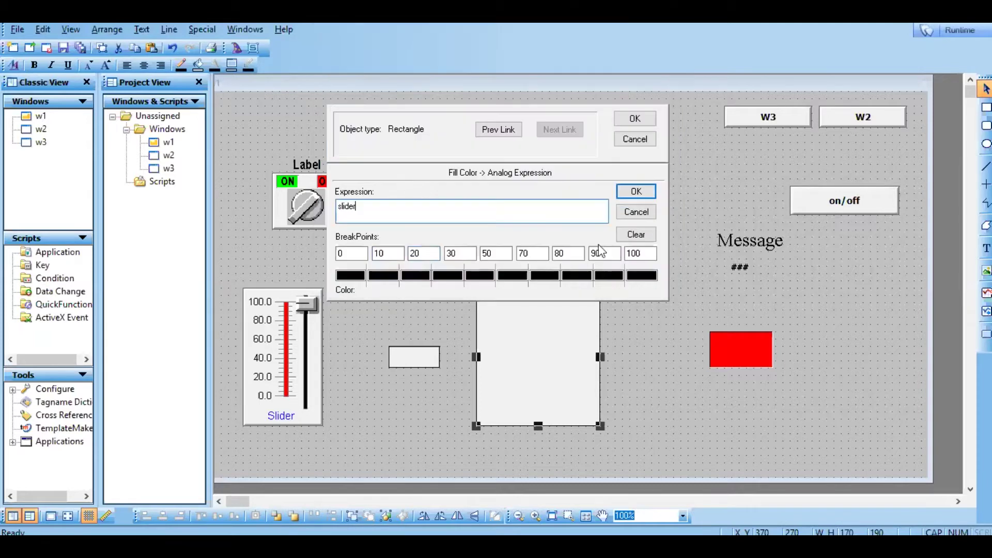
pyautogui.click(384, 278)
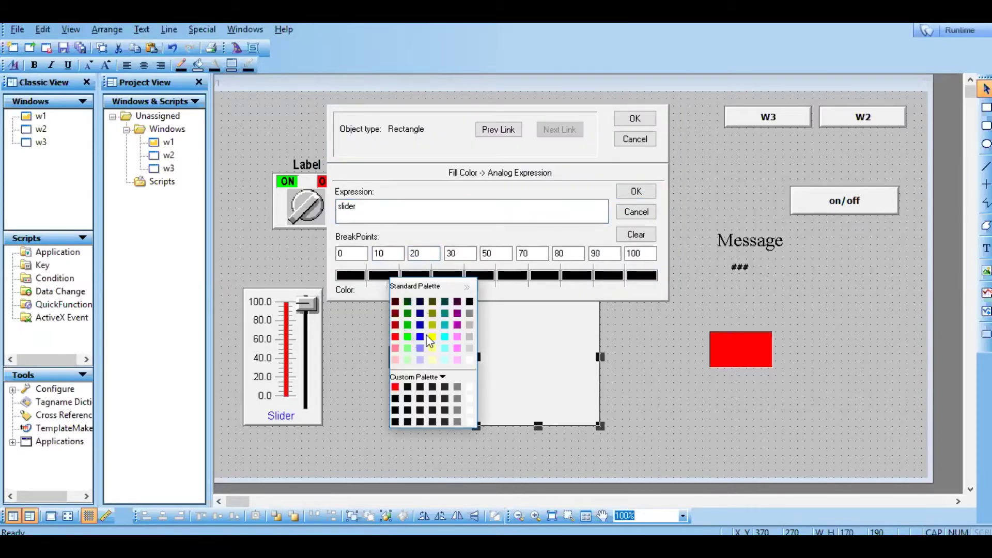
pyautogui.click(420, 336)
pyautogui.click(360, 278)
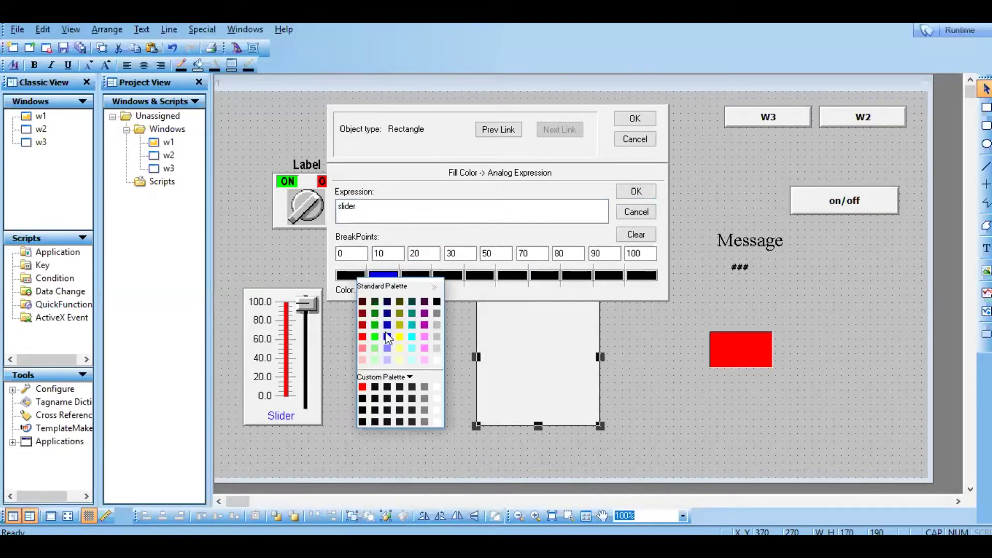
pyautogui.click(388, 337)
pyautogui.click(414, 276)
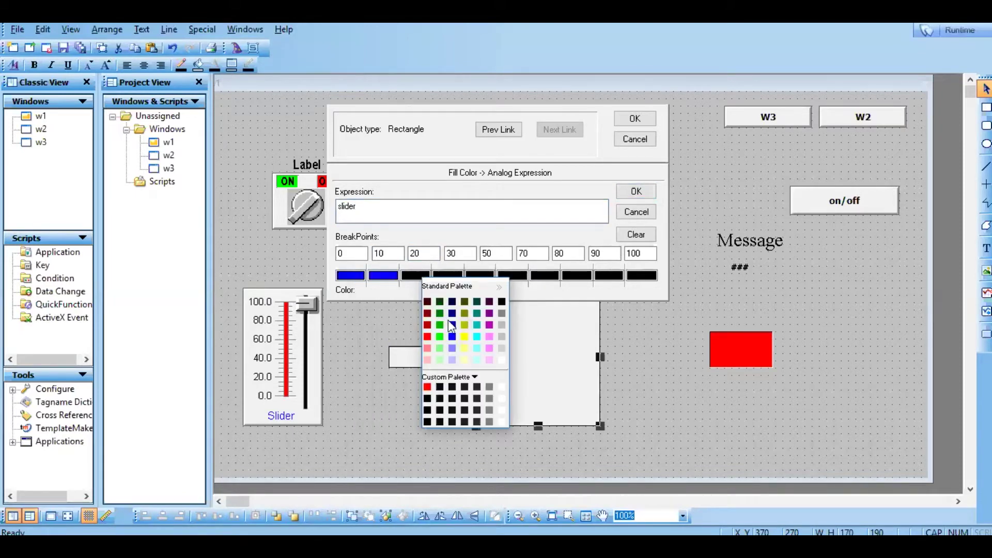
pyautogui.click(452, 336)
pyautogui.click(450, 276)
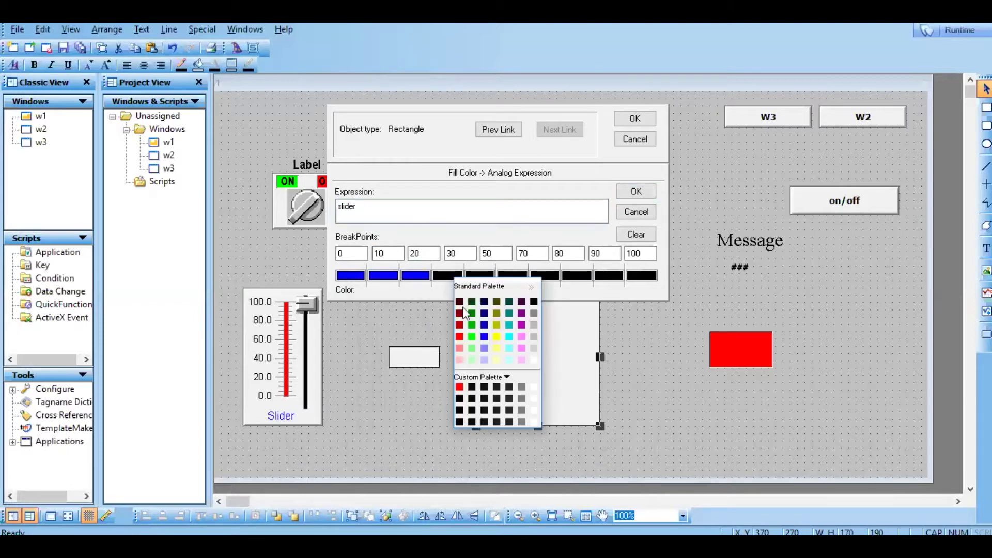
pyautogui.click(484, 337)
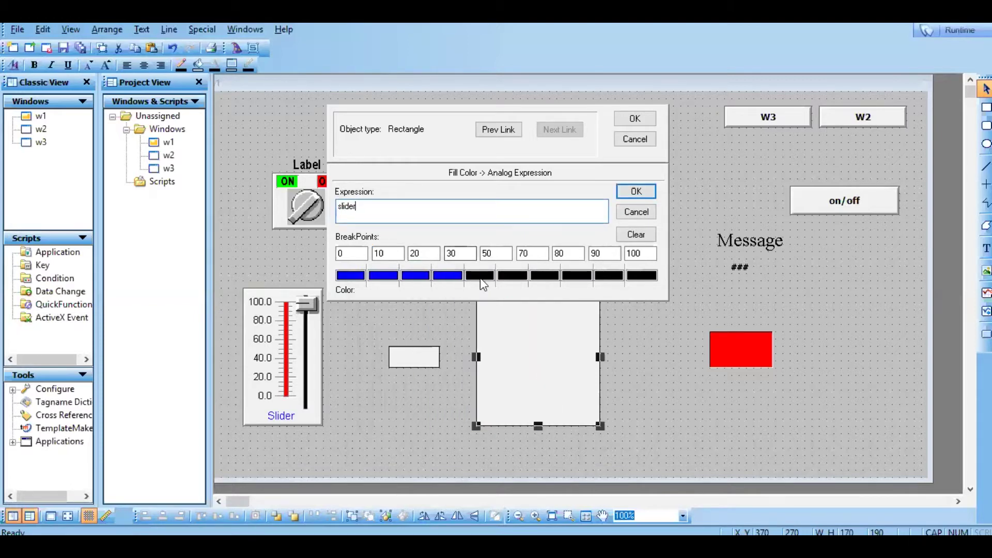
pyautogui.click(480, 277)
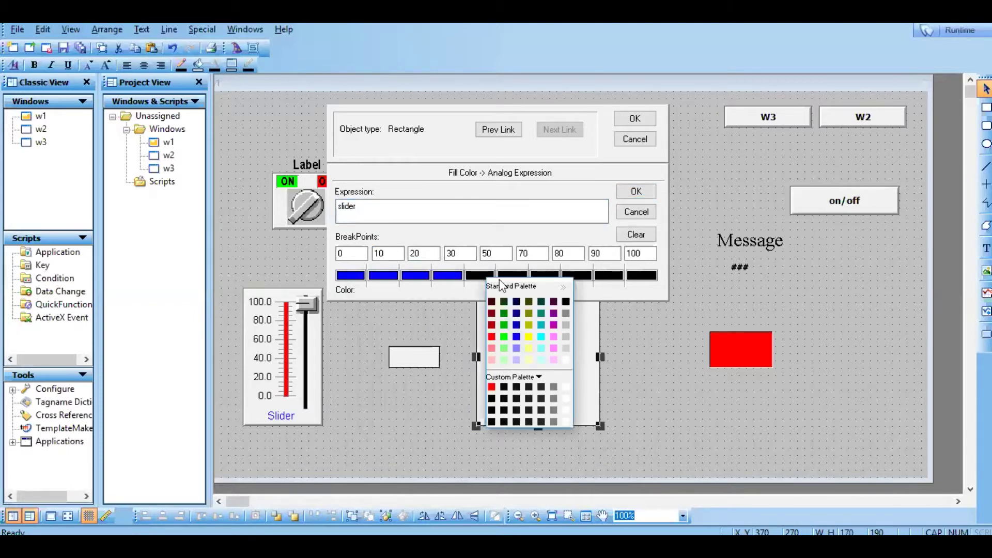
pyautogui.click(516, 336)
# Colour the remaining breakpoint bands blue and confirm the fill-colour settings.
pyautogui.click(512, 275)
pyautogui.click(549, 336)
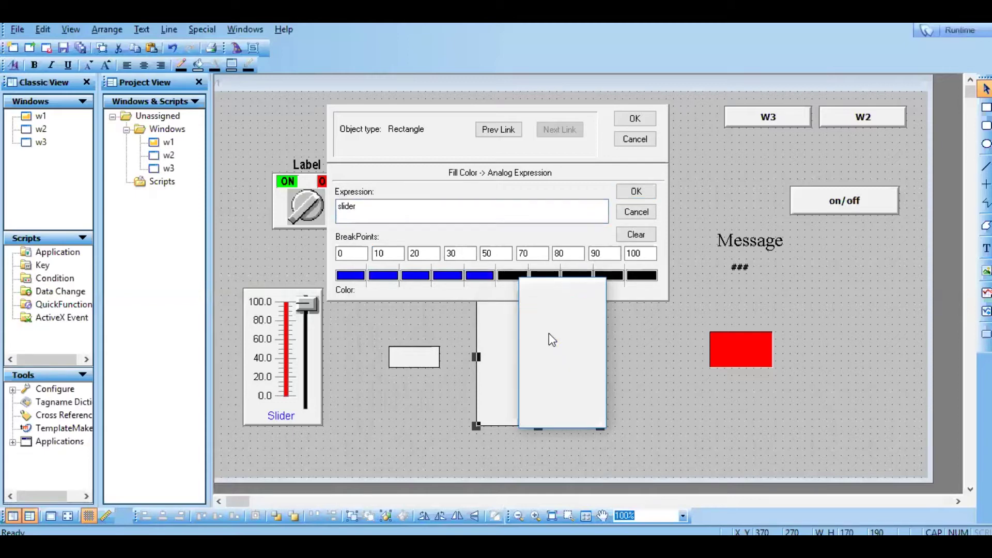
pyautogui.click(549, 277)
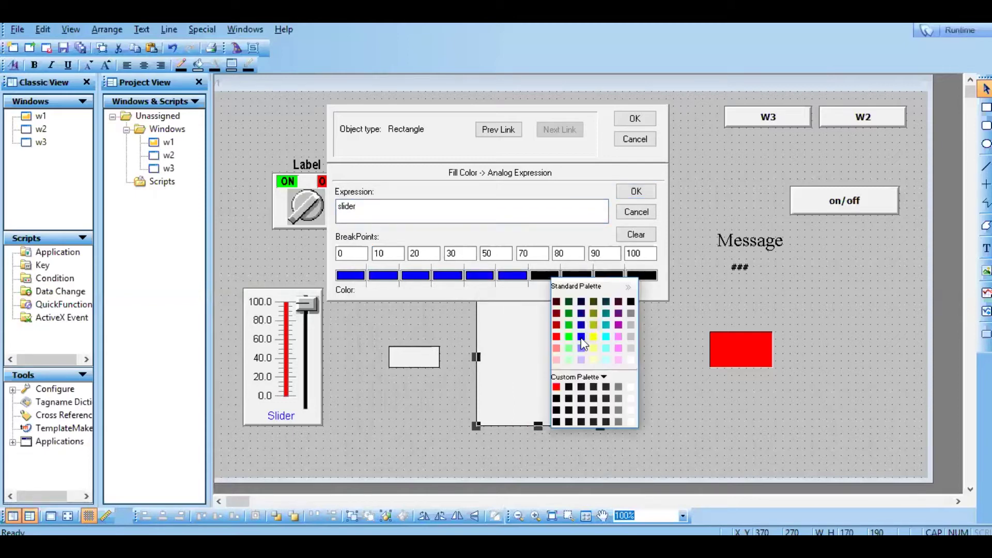
pyautogui.click(581, 337)
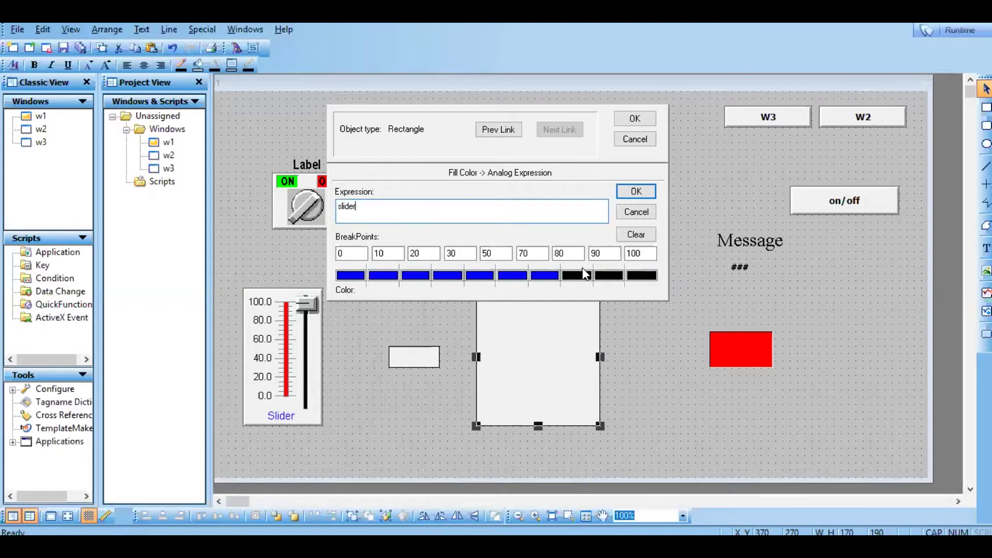
pyautogui.click(583, 277)
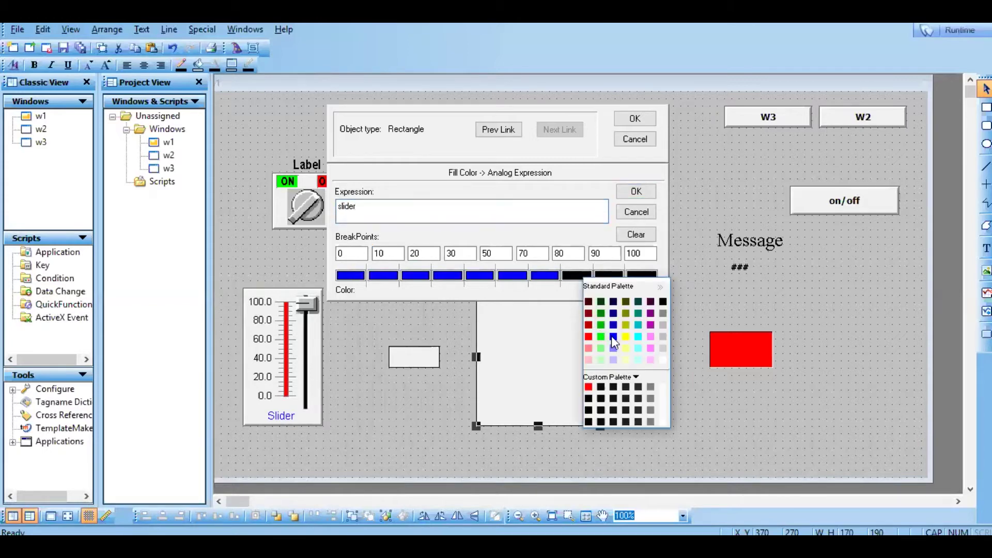
pyautogui.click(611, 335)
pyautogui.click(609, 277)
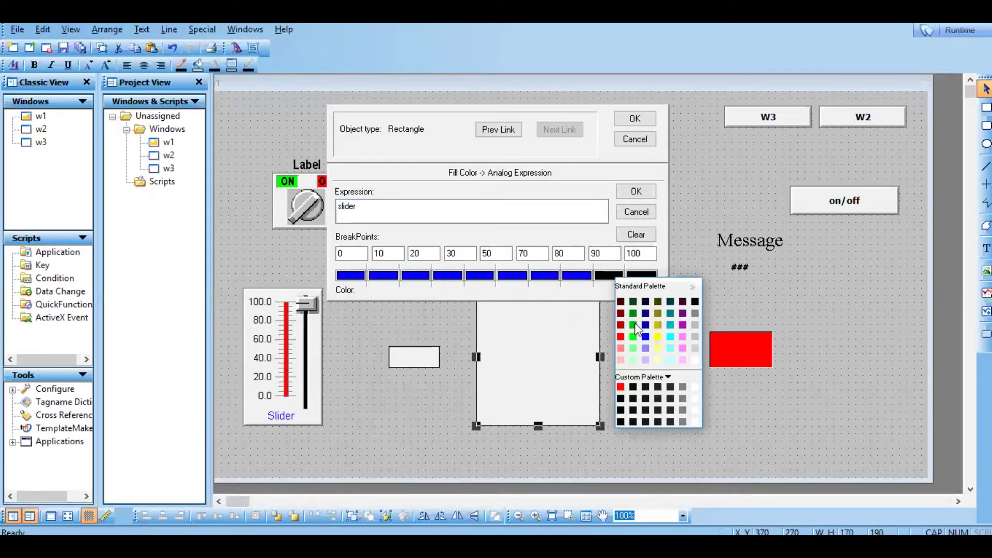
pyautogui.click(646, 334)
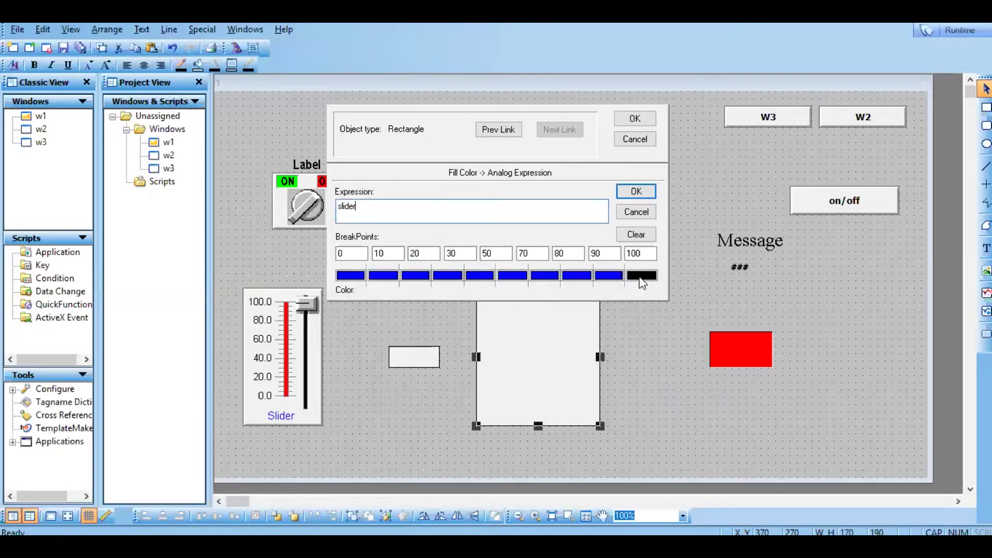
pyautogui.click(642, 276)
pyautogui.click(677, 337)
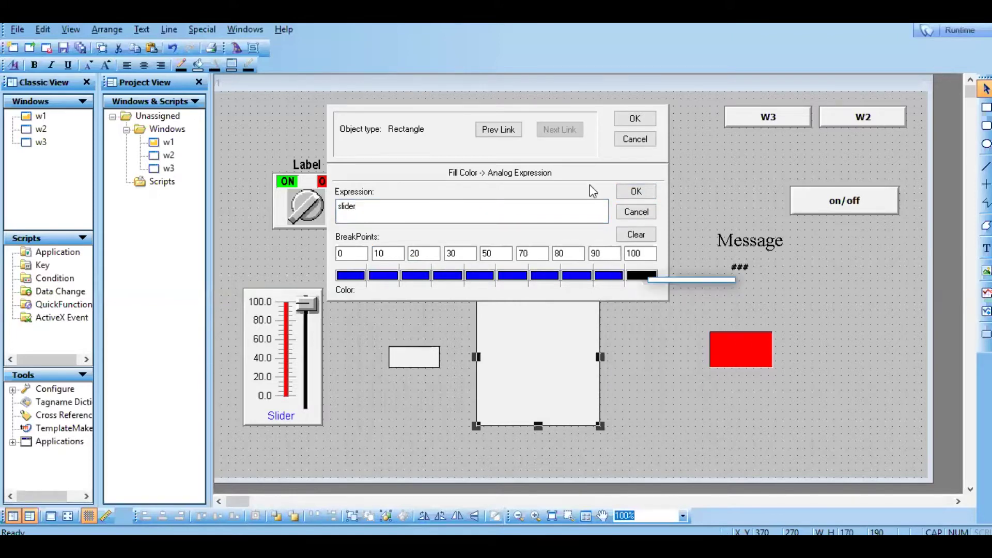
pyautogui.click(632, 192)
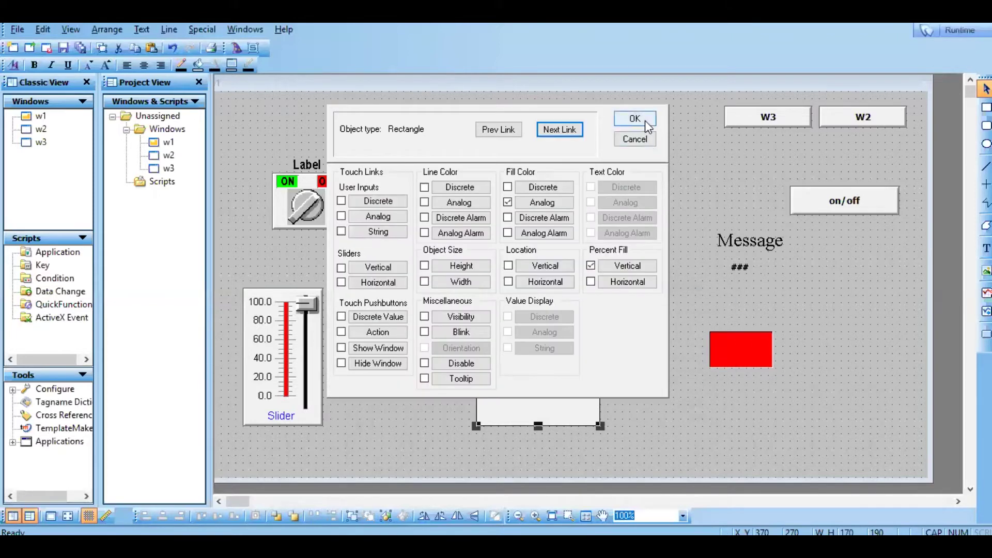
# Apply the large rectangle's links, then inspect the slider handle's and slider's links without changes.
pyautogui.click(645, 120)
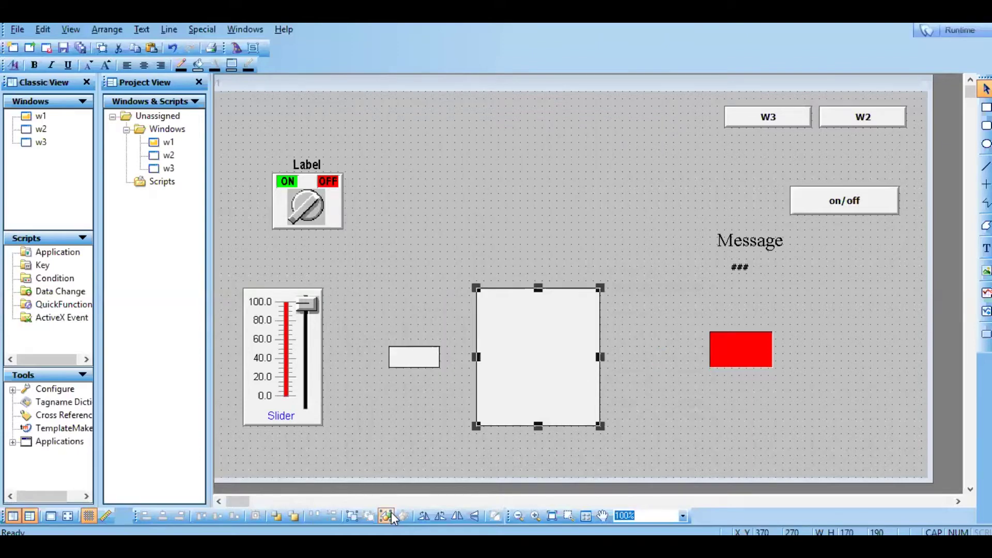
pyautogui.doubleClick(314, 300)
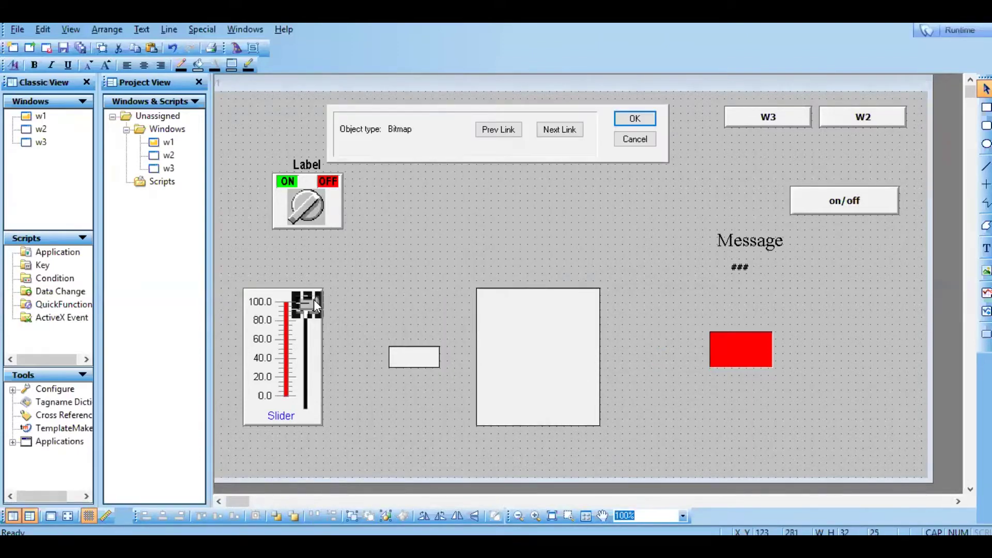
pyautogui.click(650, 146)
pyautogui.click(317, 416)
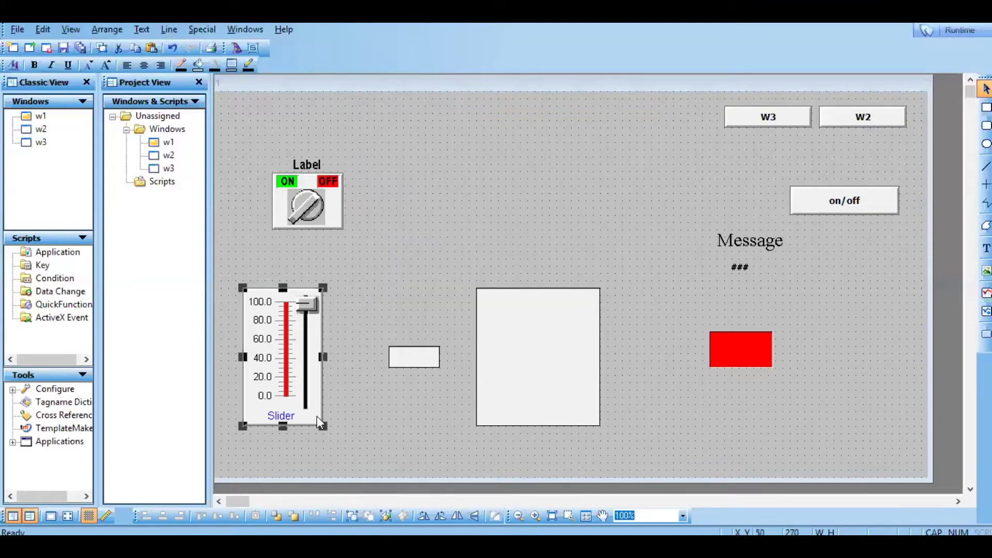
pyautogui.doubleClick(317, 416)
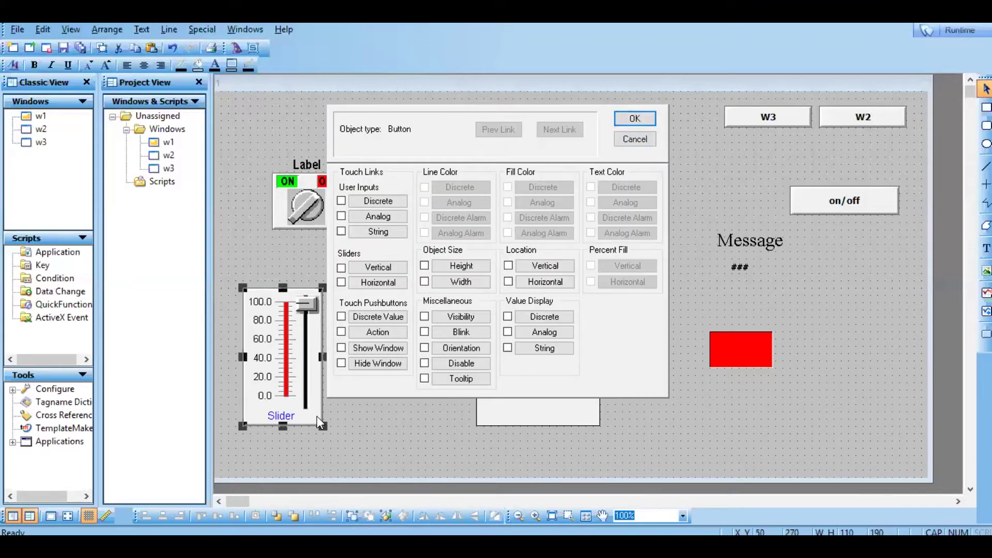
pyautogui.click(645, 138)
pyautogui.click(216, 333)
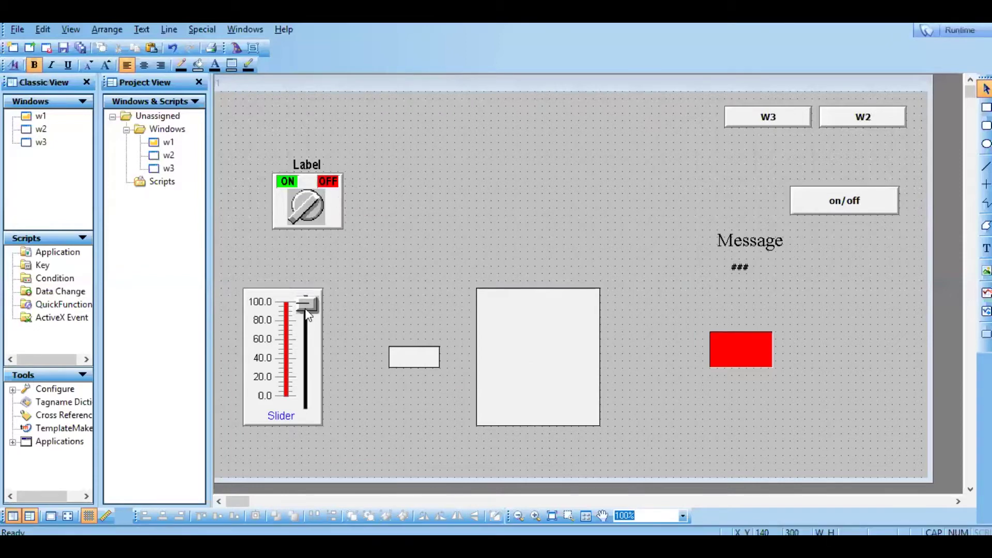
# Select the existing slider and its 60.0 scale label, then open the Wizard Selection dialog.
pyautogui.click(283, 368)
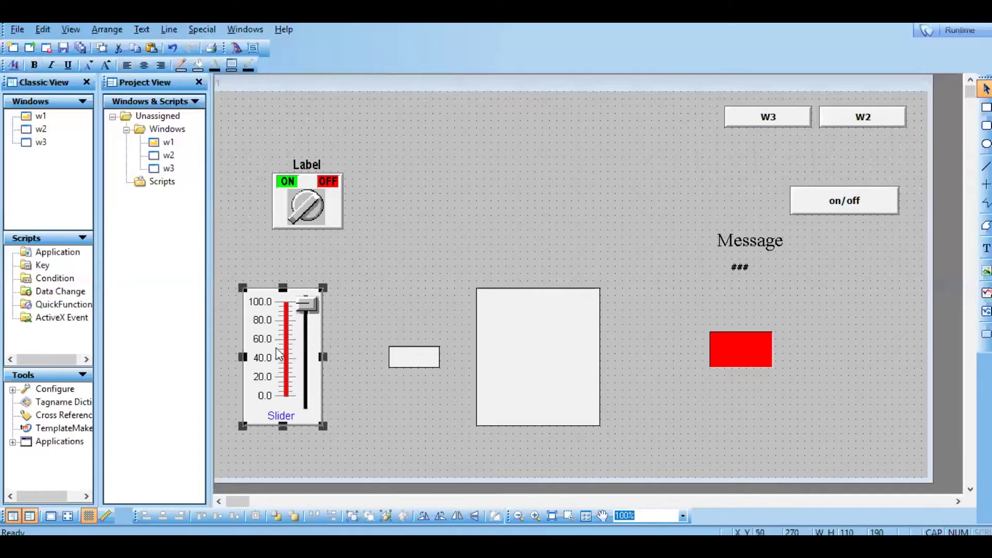
pyautogui.click(262, 338)
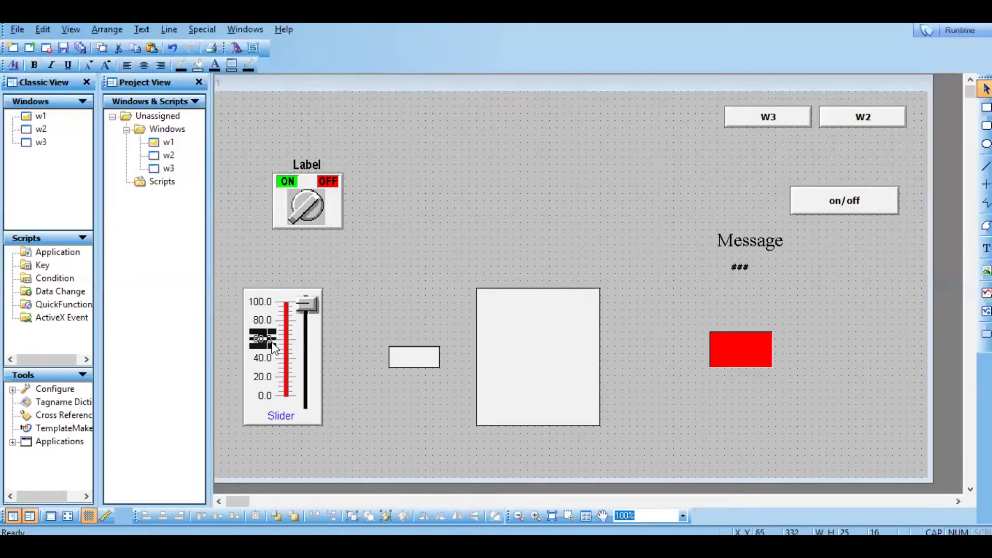
pyautogui.click(373, 274)
pyautogui.click(237, 47)
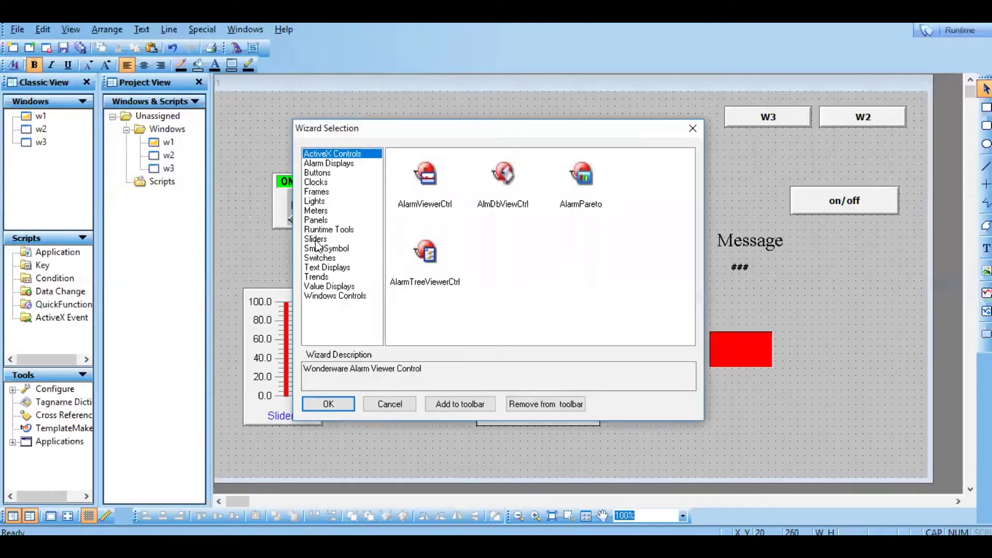
# Place a Vertical Slider wizard right of the knob and bind it to the slider tag.
pyautogui.click(315, 239)
pyautogui.doubleClick(439, 177)
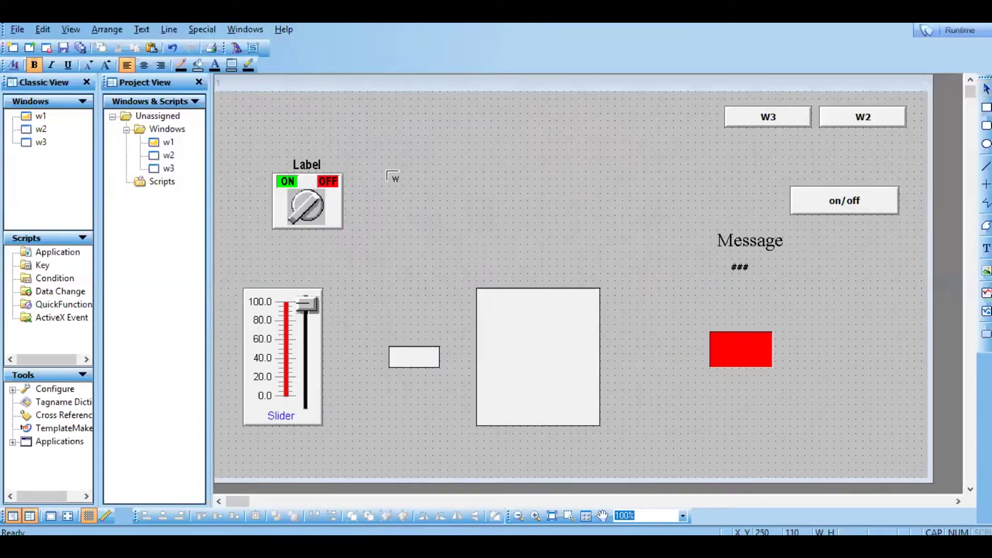
pyautogui.click(375, 151)
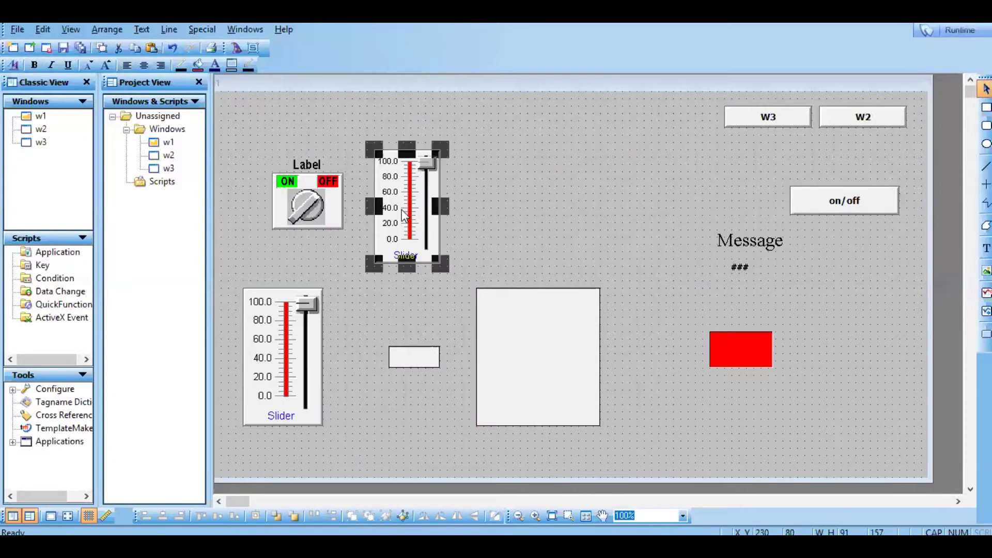
pyautogui.doubleClick(402, 210)
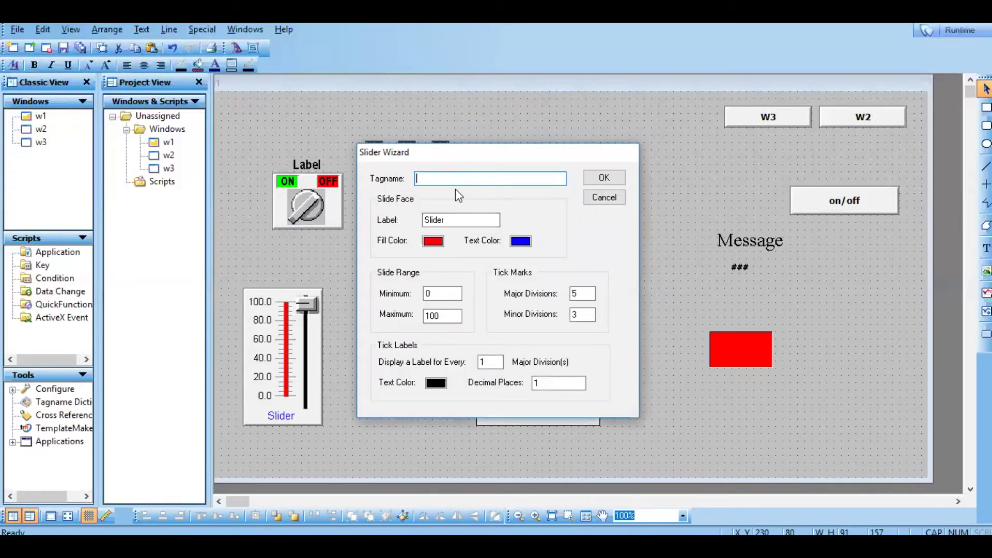
pyautogui.doubleClick(456, 180)
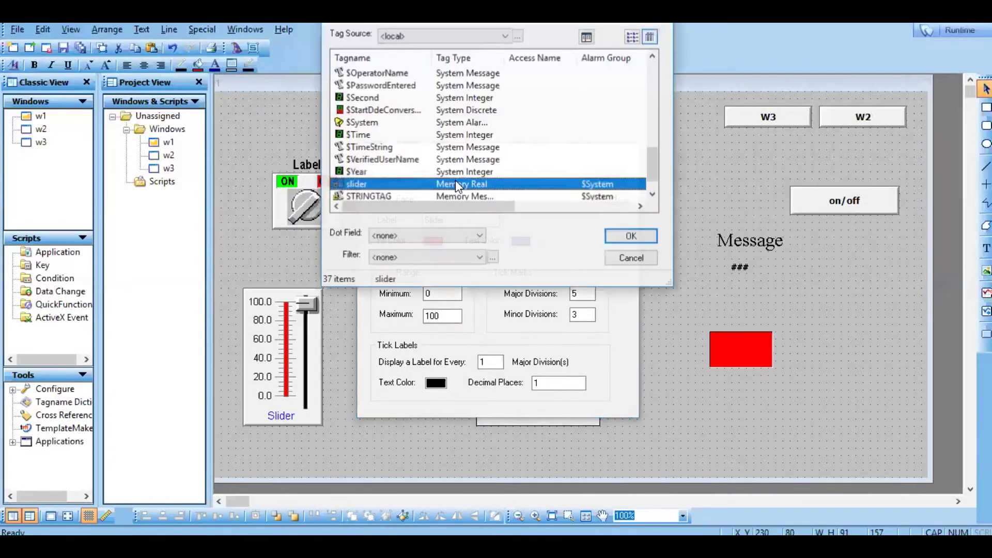
pyautogui.press('Return')
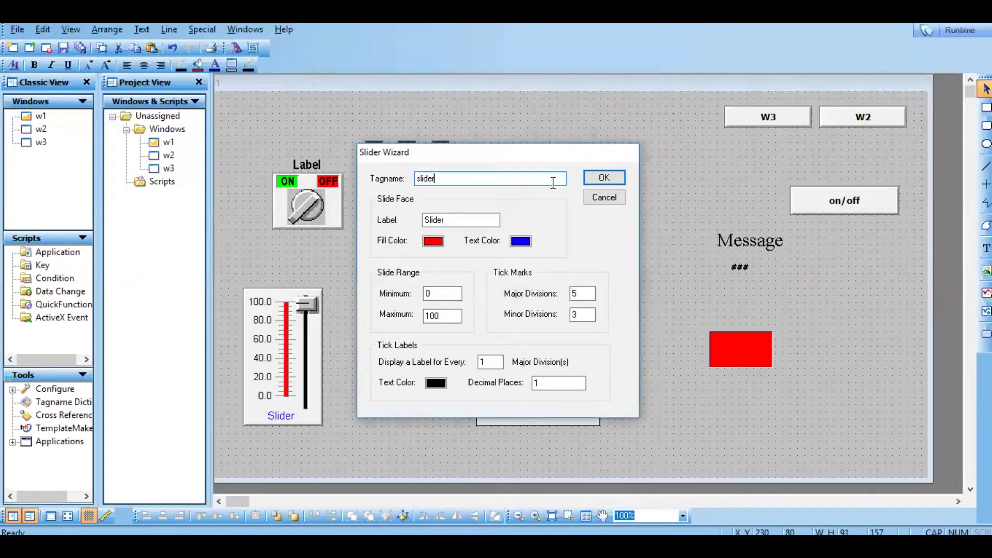
pyautogui.click(605, 177)
pyautogui.click(531, 350)
pyautogui.click(517, 228)
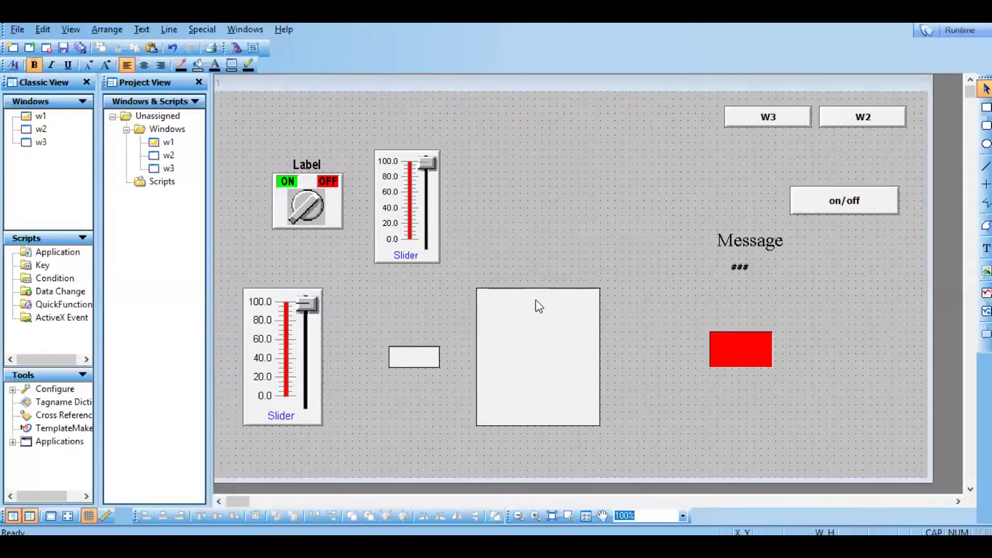
# Move the knob right of Message, new slider above the old, large rectangle right, small rectangle up.
pyautogui.moveTo(303, 203); pyautogui.dragTo(639, 202)
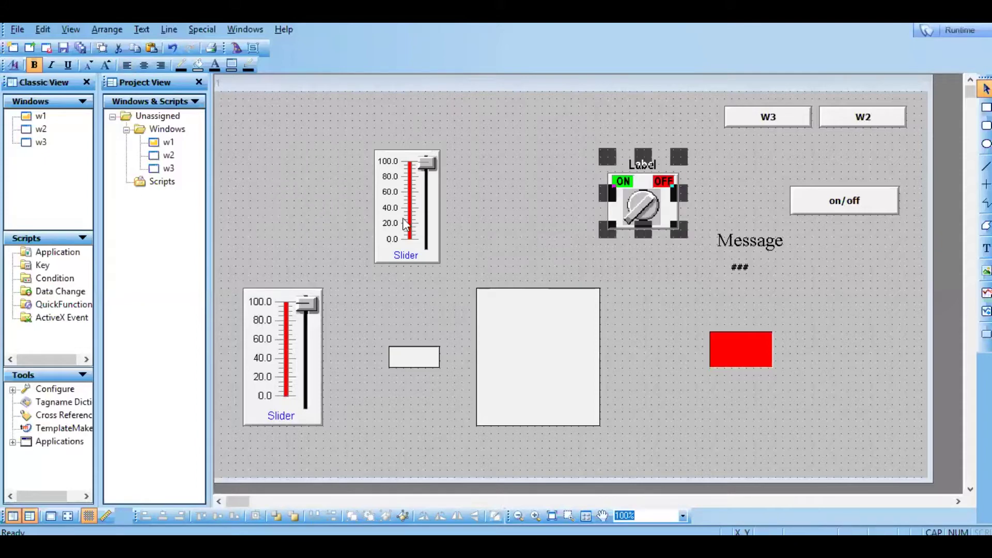
pyautogui.moveTo(404, 220); pyautogui.dragTo(274, 227)
pyautogui.moveTo(563, 388); pyautogui.dragTo(662, 400)
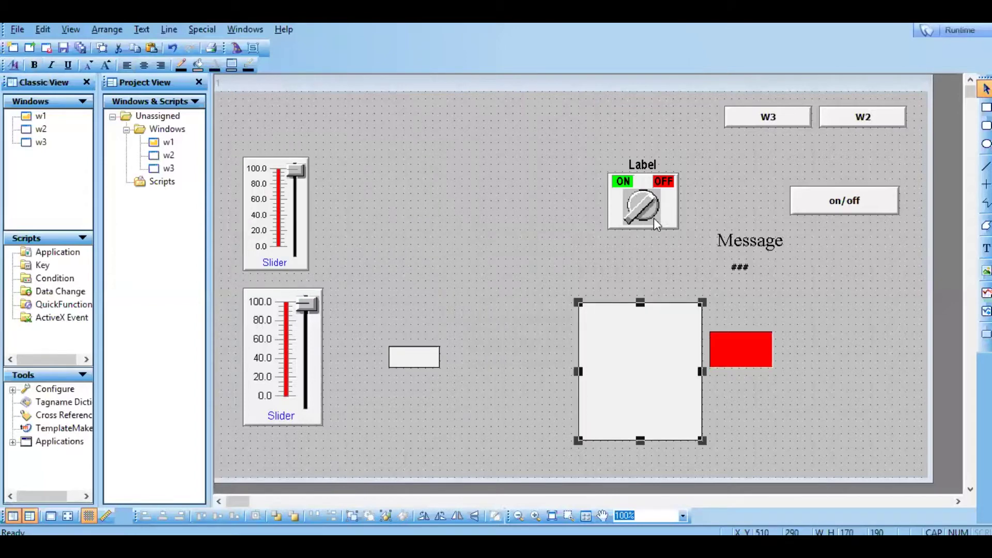
pyautogui.moveTo(652, 226); pyautogui.dragTo(893, 297)
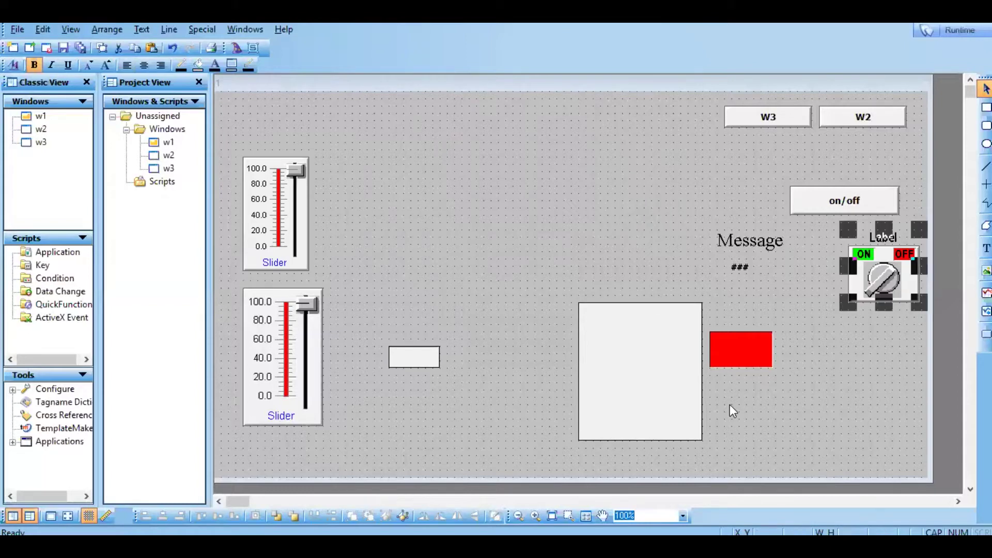
pyautogui.moveTo(407, 360); pyautogui.dragTo(458, 200)
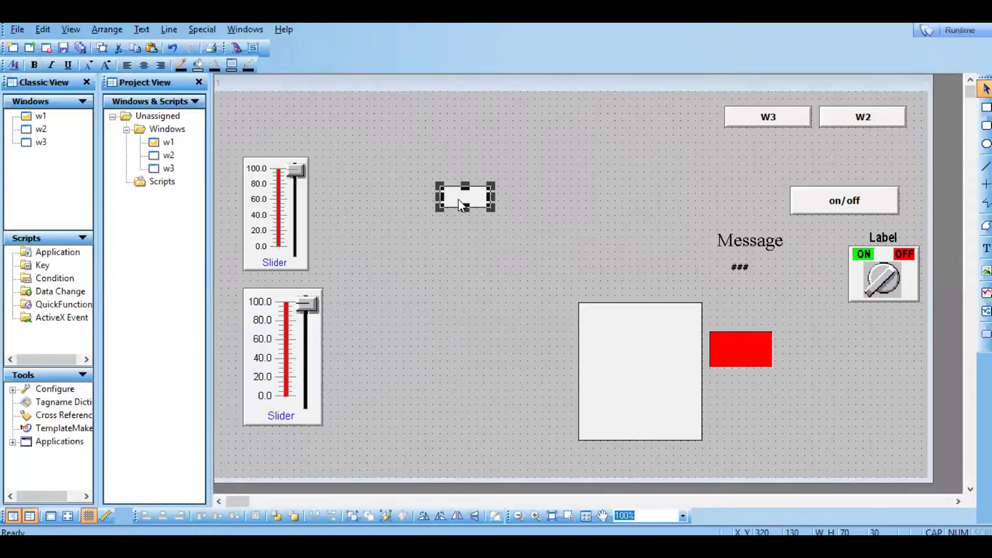
pyautogui.click(307, 202)
pyautogui.moveTo(463, 204)
pyautogui.mouseDown()
pyautogui.moveTo(471, 210)
pyautogui.moveTo(463, 206)
pyautogui.mouseUp()
pyautogui.click(433, 258)
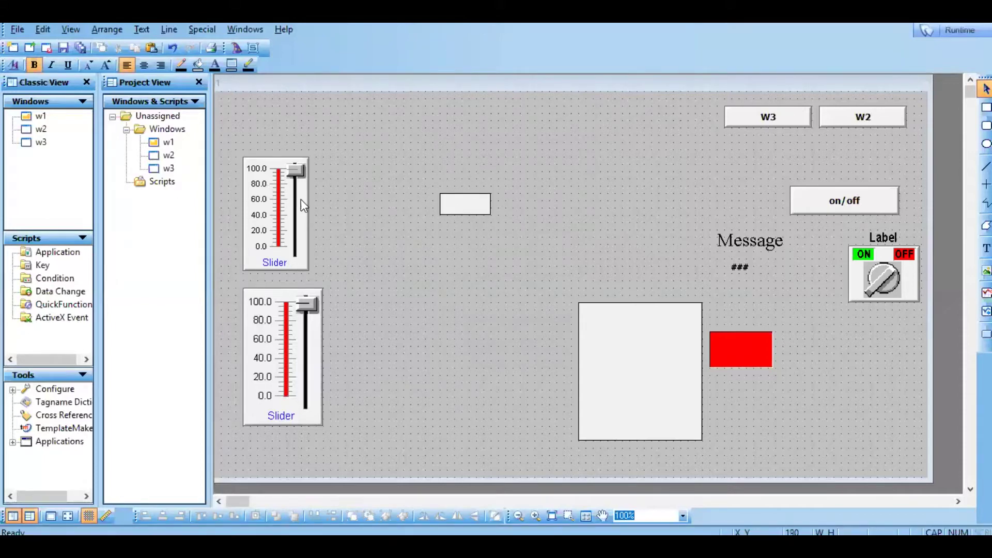
# Run the window and drag the top slider up to fill the rectangle blue, then back to 0.
pyautogui.click(929, 30)
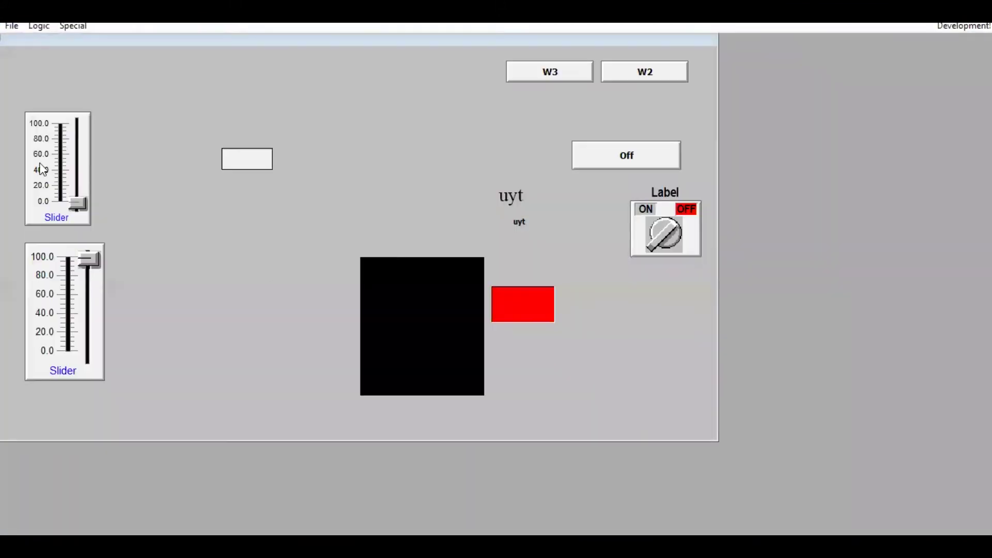
pyautogui.click(82, 206)
pyautogui.moveTo(83, 207); pyautogui.dragTo(78, 160)
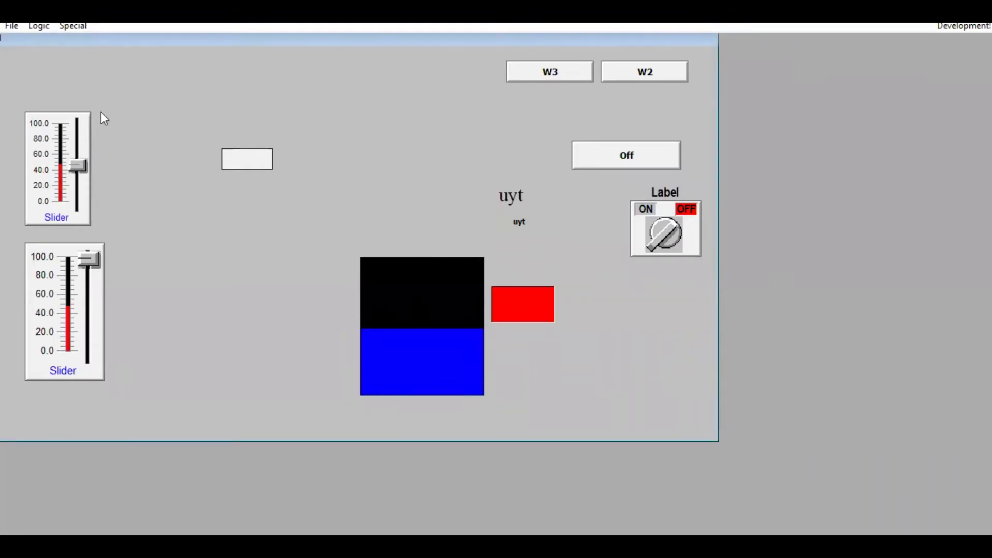
pyautogui.moveTo(77, 169); pyautogui.dragTo(91, 226)
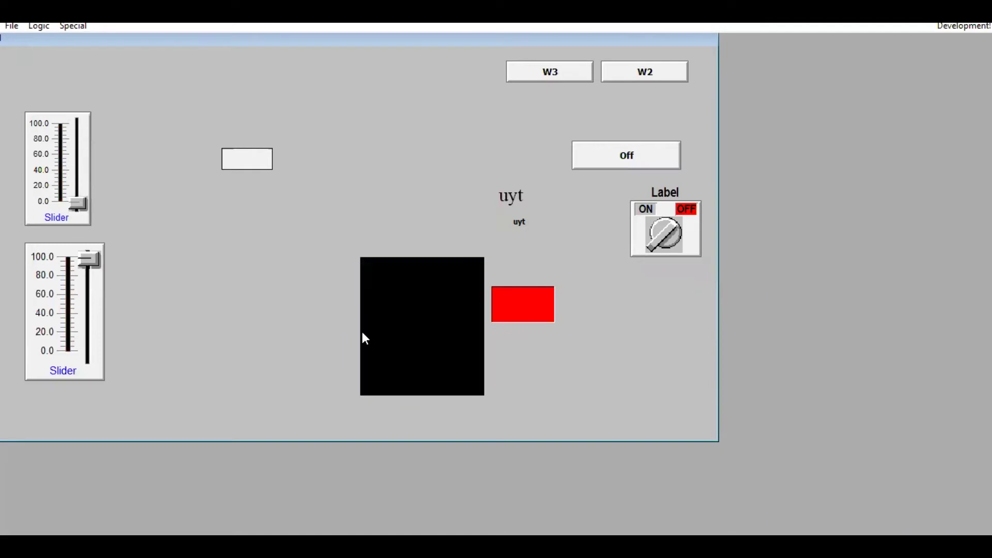
pyautogui.click(75, 209)
pyautogui.moveTo(76, 192); pyautogui.dragTo(88, 229)
# Give the small rectangle a vertical slider link on tag slider, 0 at top and 100 at bottom.
pyautogui.click(958, 27)
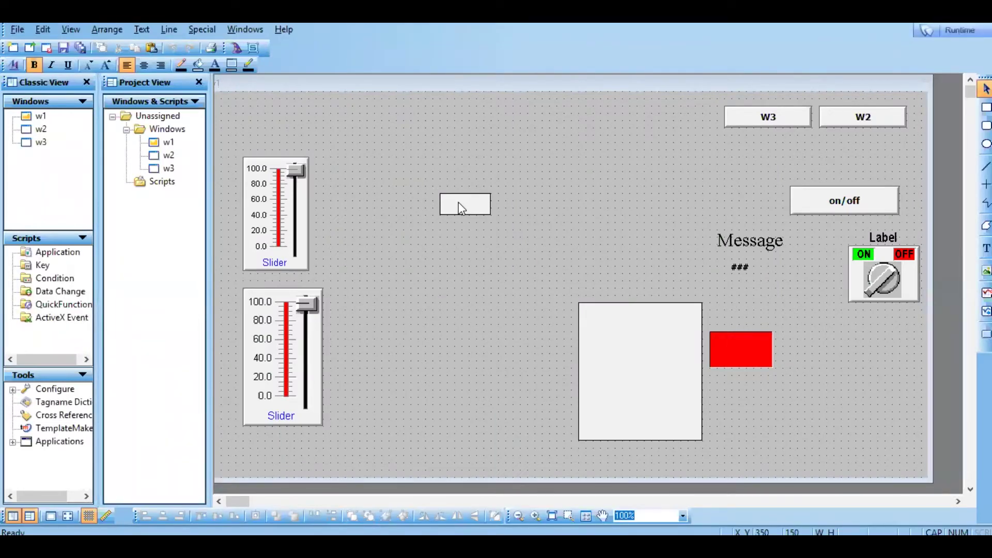
pyautogui.moveTo(472, 204); pyautogui.dragTo(484, 207)
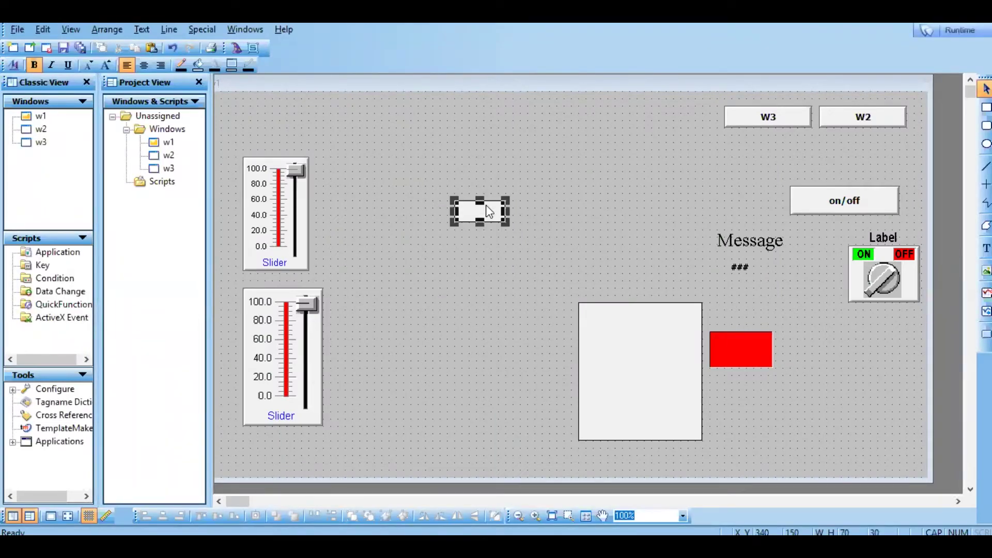
pyautogui.doubleClick(486, 213)
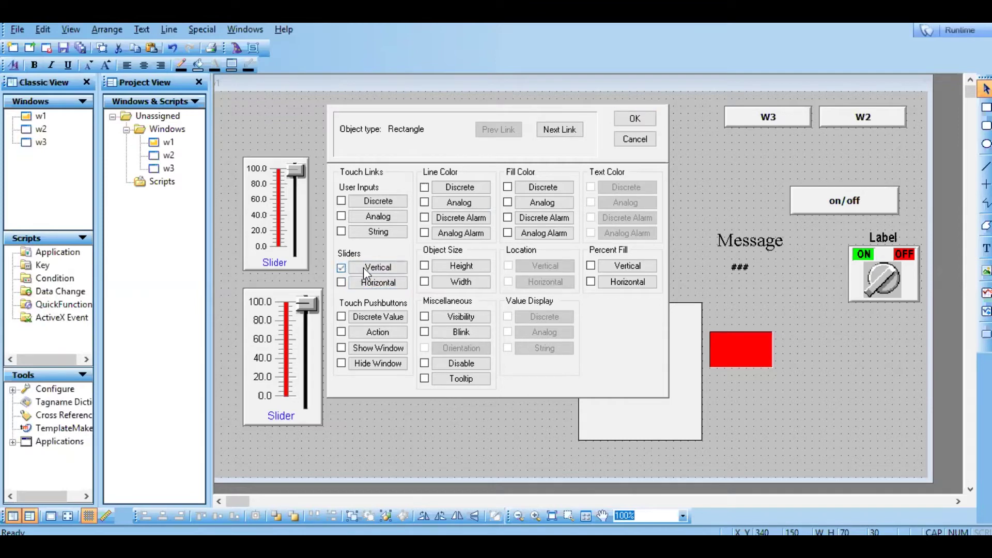
pyautogui.click(363, 267)
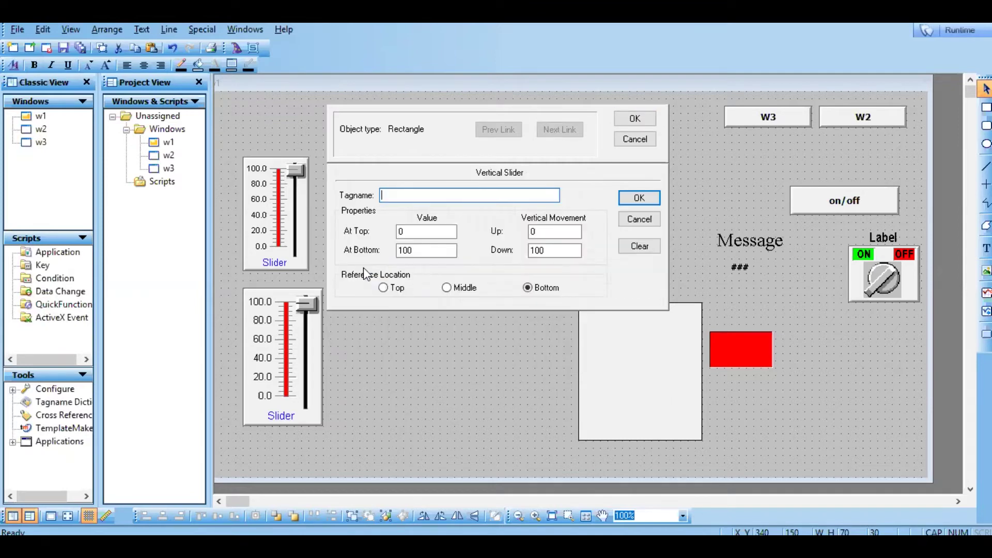
pyautogui.doubleClick(421, 196)
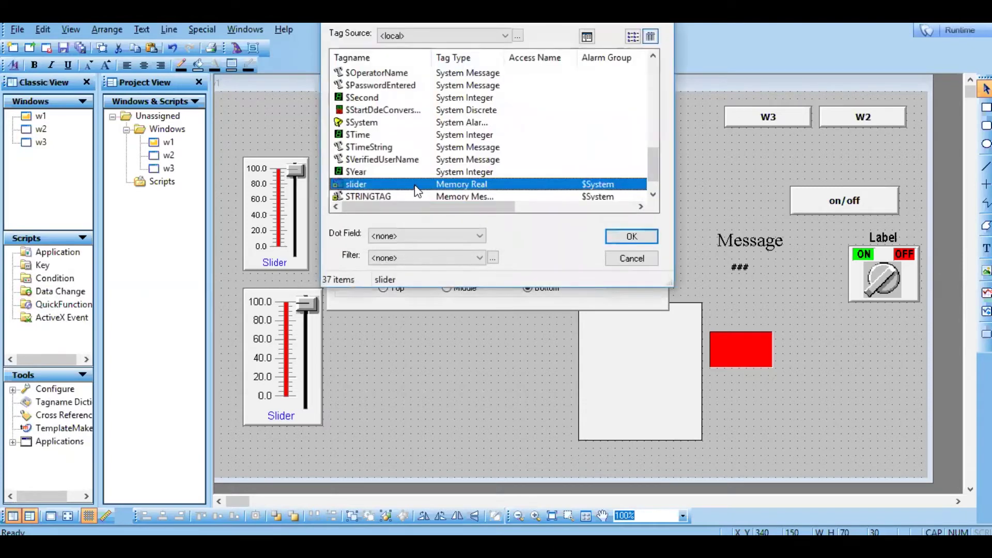
pyautogui.doubleClick(414, 184)
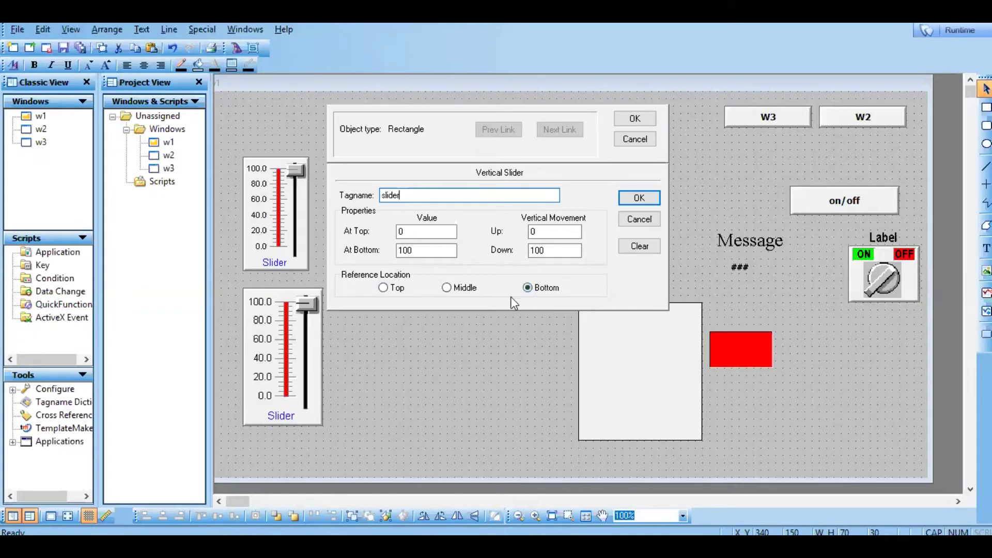
pyautogui.click(639, 198)
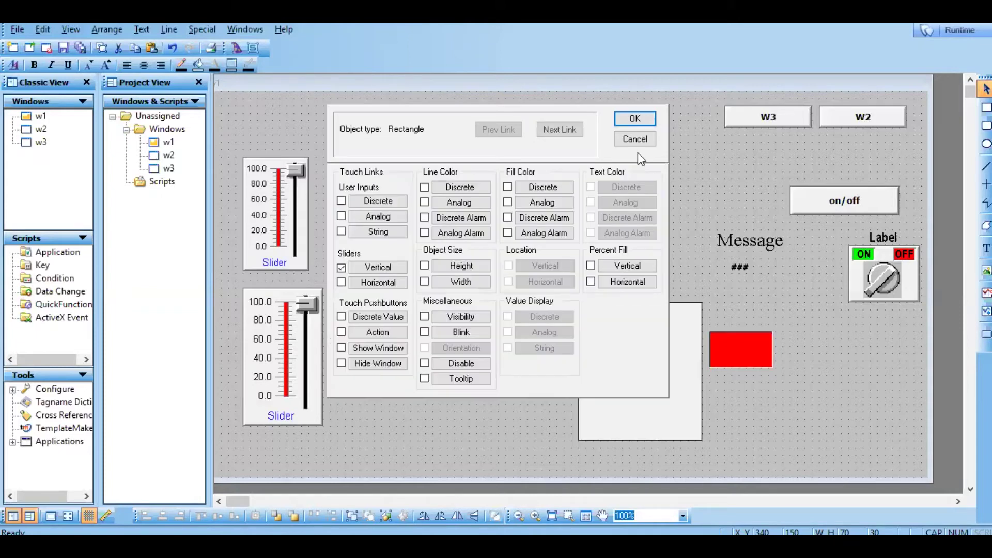
pyautogui.click(649, 122)
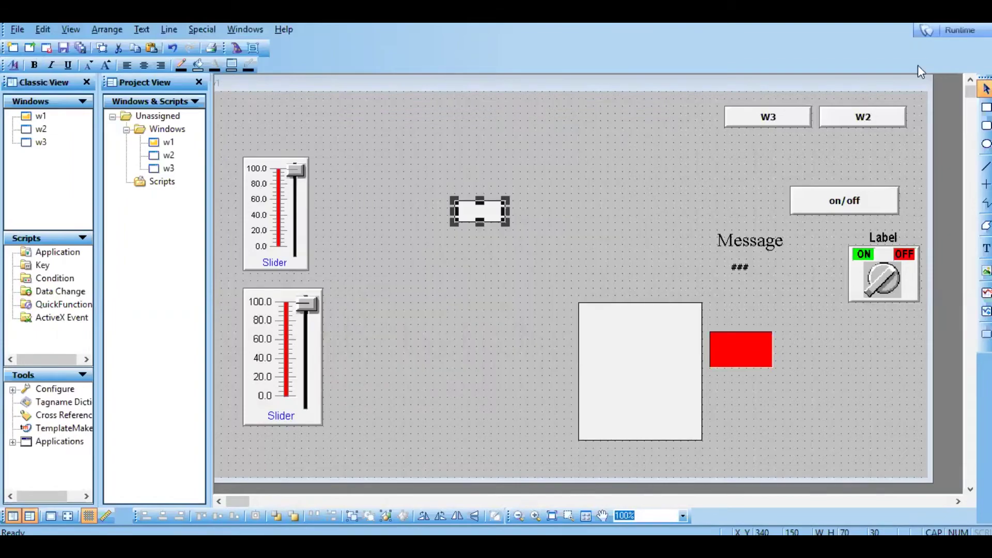
# Run the window, drag the small rectangle down to fill the tank blue and back up, then return to Development.
pyautogui.click(945, 36)
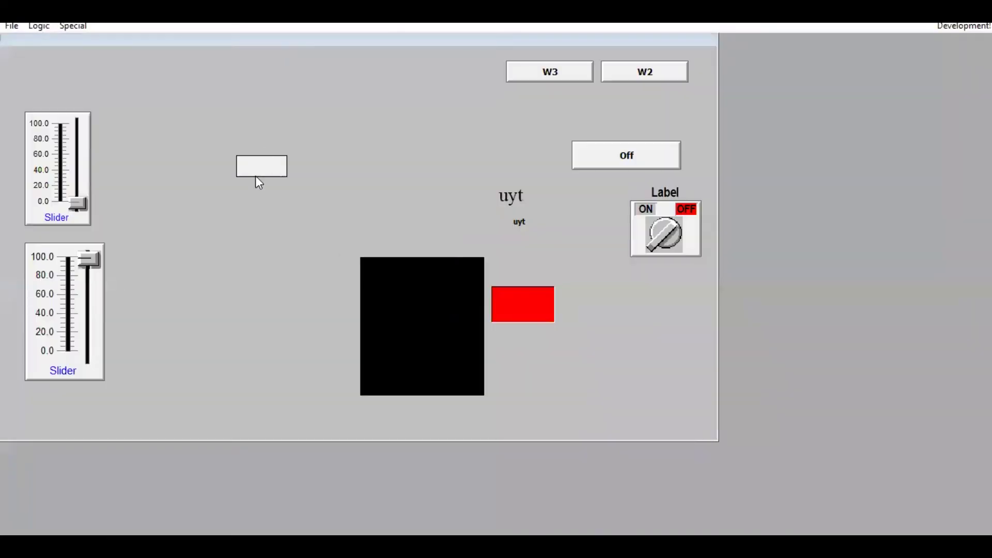
pyautogui.click(258, 180)
pyautogui.moveTo(253, 177)
pyautogui.mouseDown()
pyautogui.moveTo(255, 260)
pyautogui.moveTo(254, 160)
pyautogui.moveTo(255, 254)
pyautogui.moveTo(264, 178)
pyautogui.mouseUp()
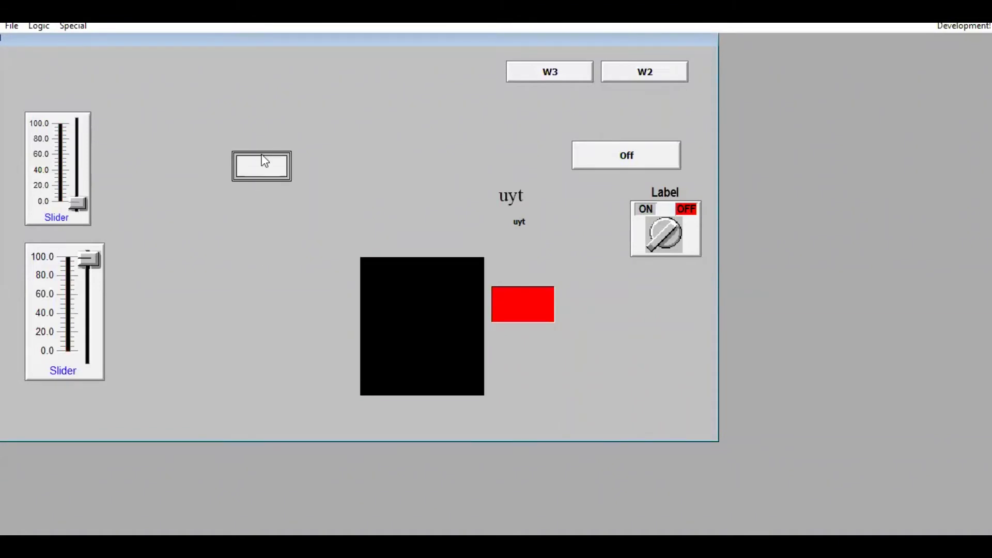
pyautogui.moveTo(255, 166); pyautogui.dragTo(252, 295)
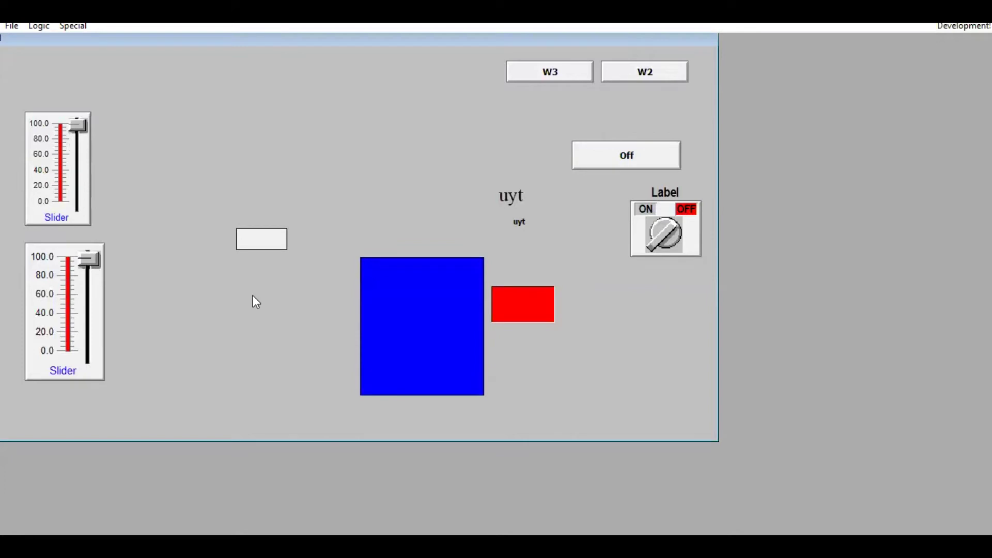
pyautogui.moveTo(257, 236); pyautogui.dragTo(268, 173)
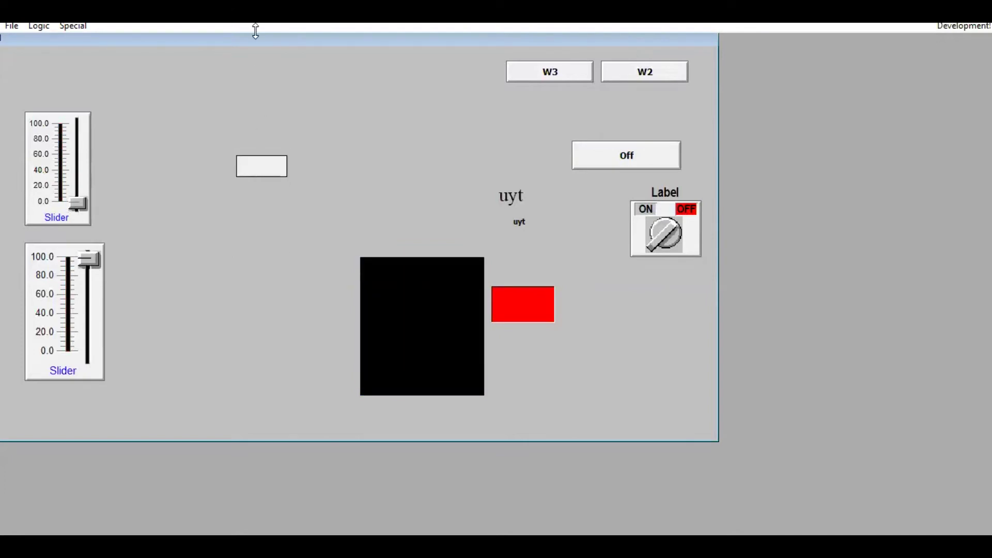
pyautogui.click(260, 158)
pyautogui.click(970, 28)
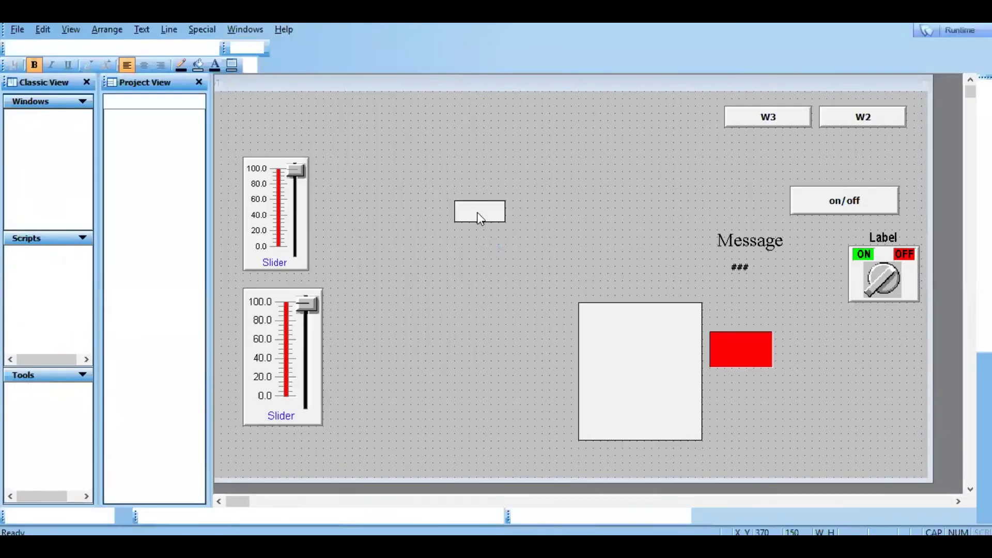
# Set the small rectangle's vertical slider reference location to Top, then run the window.
pyautogui.doubleClick(479, 211)
pyautogui.click(365, 269)
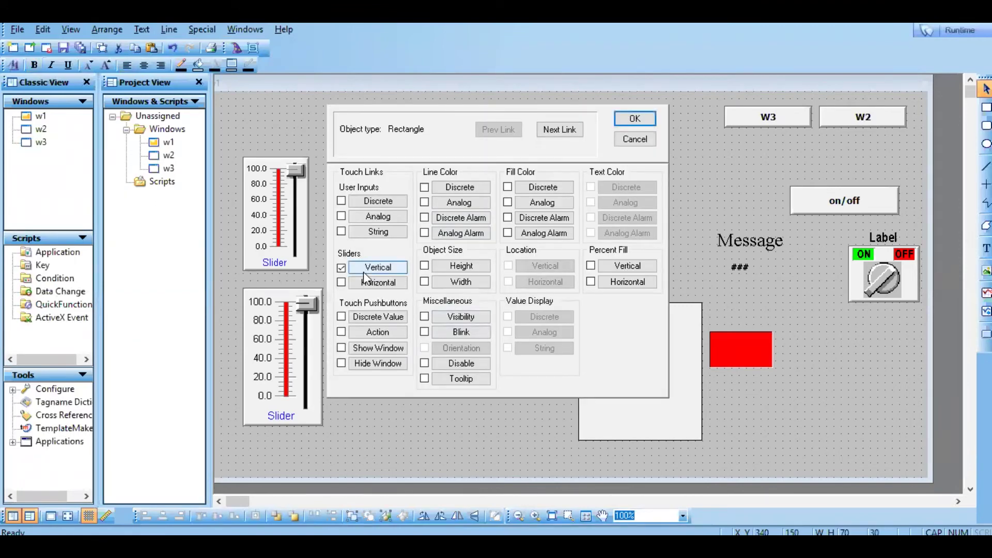
pyautogui.click(383, 287)
pyautogui.click(637, 197)
pyautogui.click(951, 44)
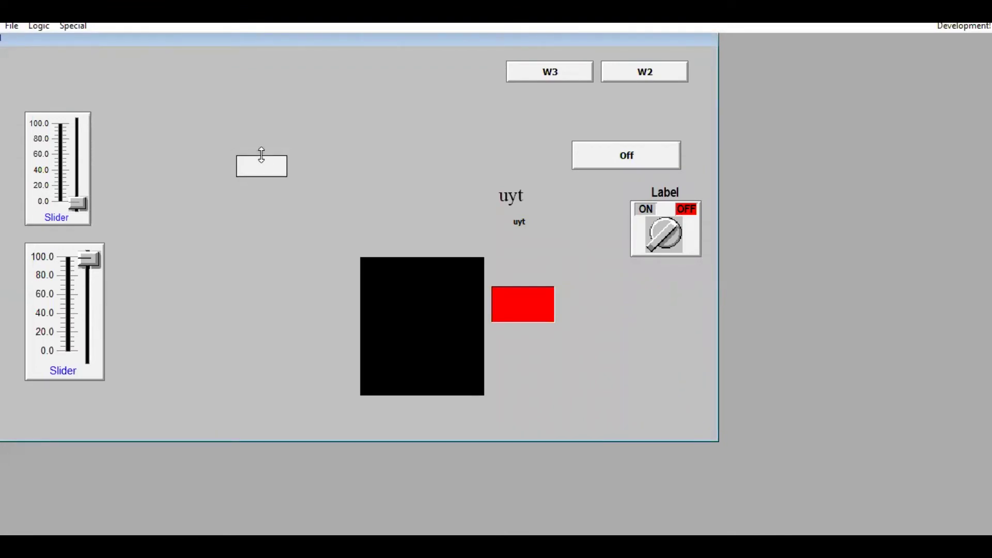
# Drag the small box in runtime to test the top-referenced slider, then return to WindowMaker.
pyautogui.moveTo(259, 170)
pyautogui.mouseDown()
pyautogui.moveTo(253, 232)
pyautogui.moveTo(259, 171)
pyautogui.mouseUp()
pyautogui.click(969, 29)
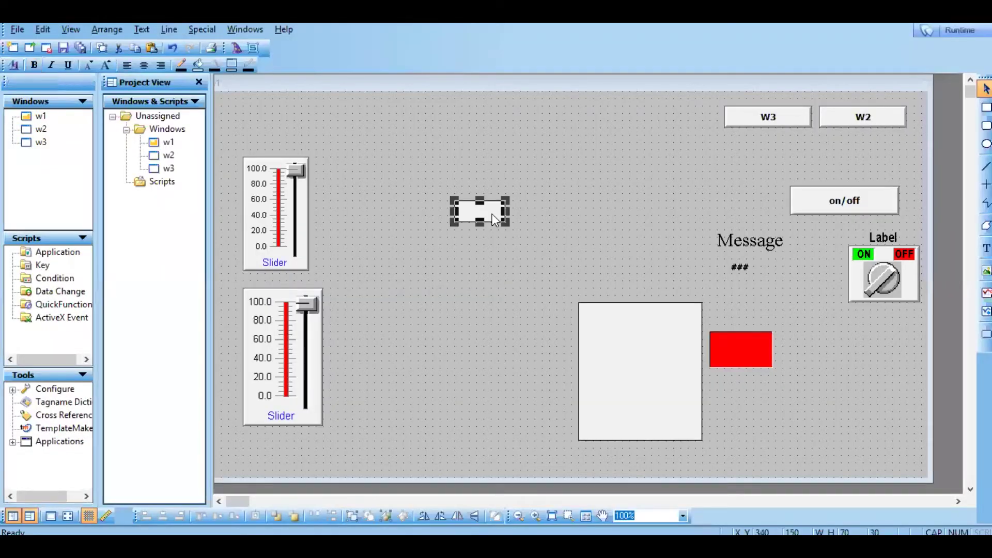
# Set the vertical slider to Reference Top with value 100 at top and 0 at bottom.
pyautogui.doubleClick(482, 210)
pyautogui.click(368, 269)
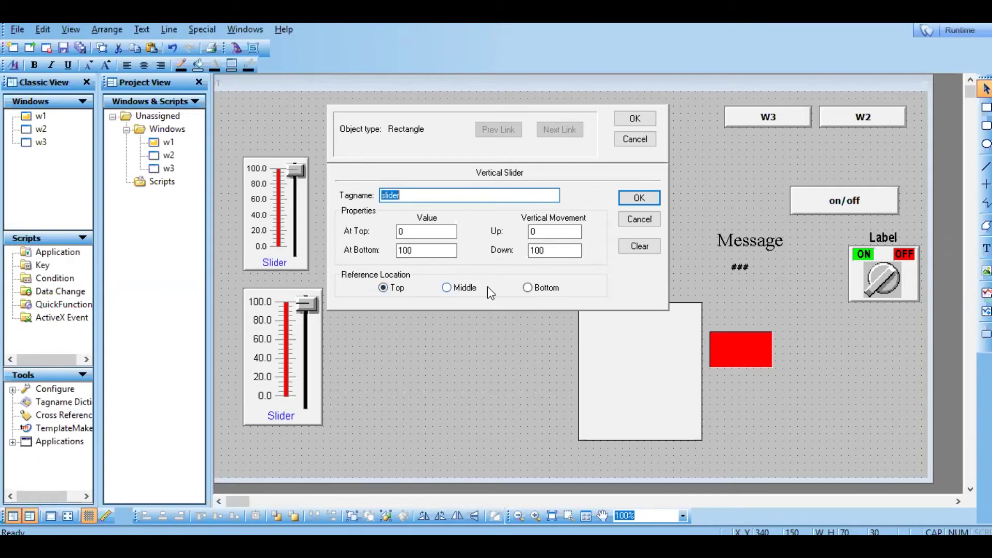
pyautogui.click(527, 287)
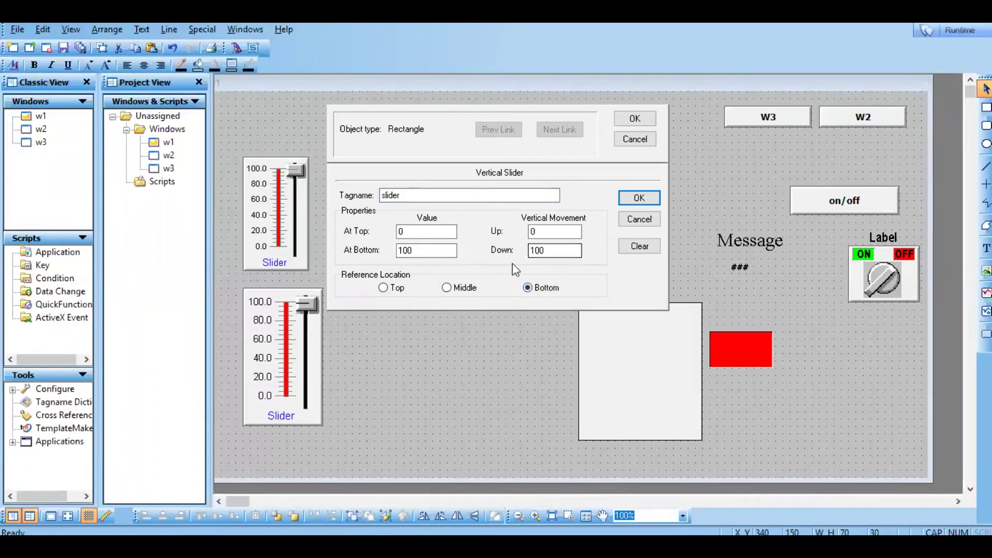
pyautogui.click(400, 289)
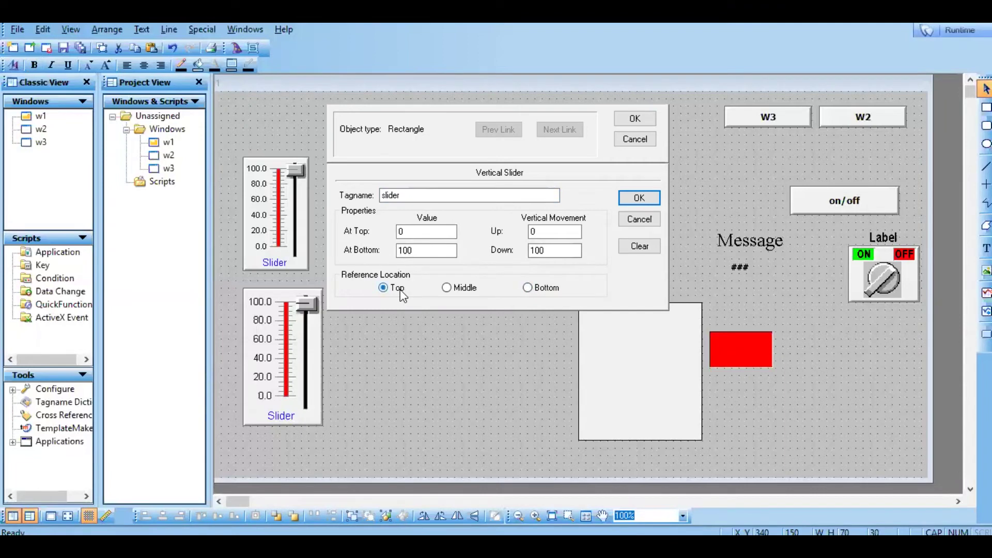
pyautogui.doubleClick(424, 235)
pyautogui.write('100')
pyautogui.press('Tab')
pyautogui.doubleClick(414, 252)
pyautogui.write('0')
# Set the slider movement to Up 100 and Down 0, and apply the link.
pyautogui.doubleClick(531, 231)
pyautogui.write('10')
pyautogui.doubleClick(542, 250)
pyautogui.write('100')
pyautogui.press('BackSpace')
pyautogui.press('BackSpace')
pyautogui.press('BackSpace')
pyautogui.write('0')
pyautogui.click(625, 198)
pyautogui.click(634, 119)
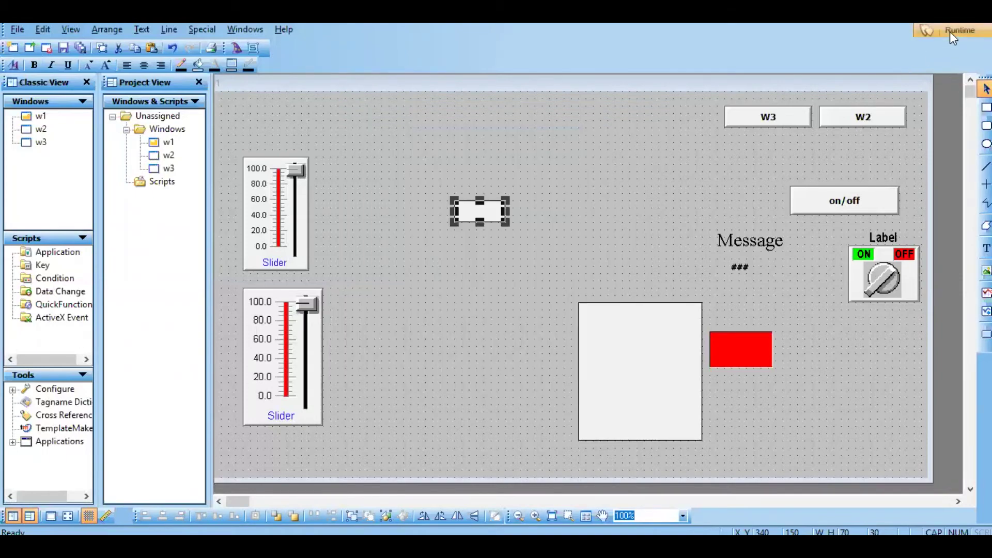
# Run the window, drag the small box upward to fill the tank, then return to WindowMaker.
pyautogui.click(949, 32)
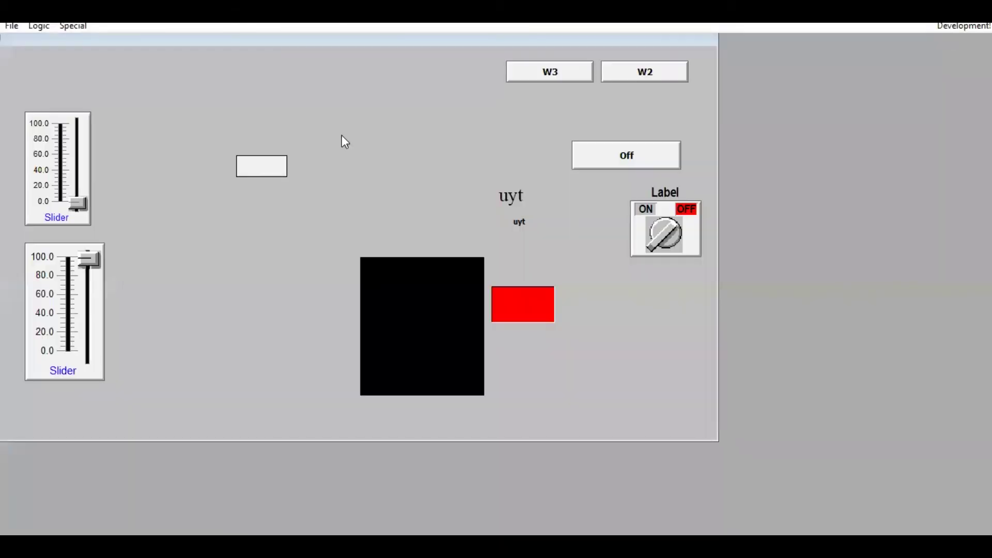
pyautogui.moveTo(265, 164); pyautogui.dragTo(269, 270)
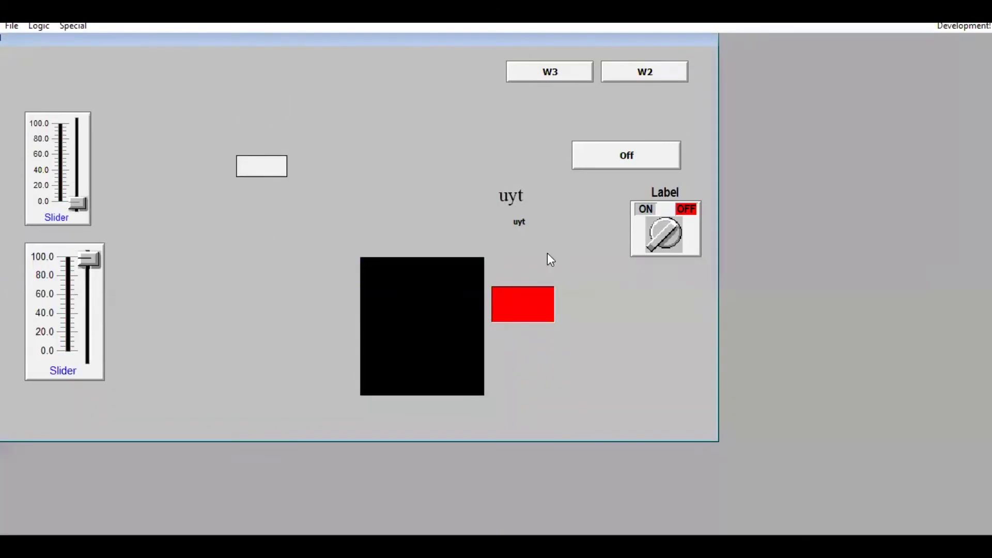
pyautogui.click(964, 26)
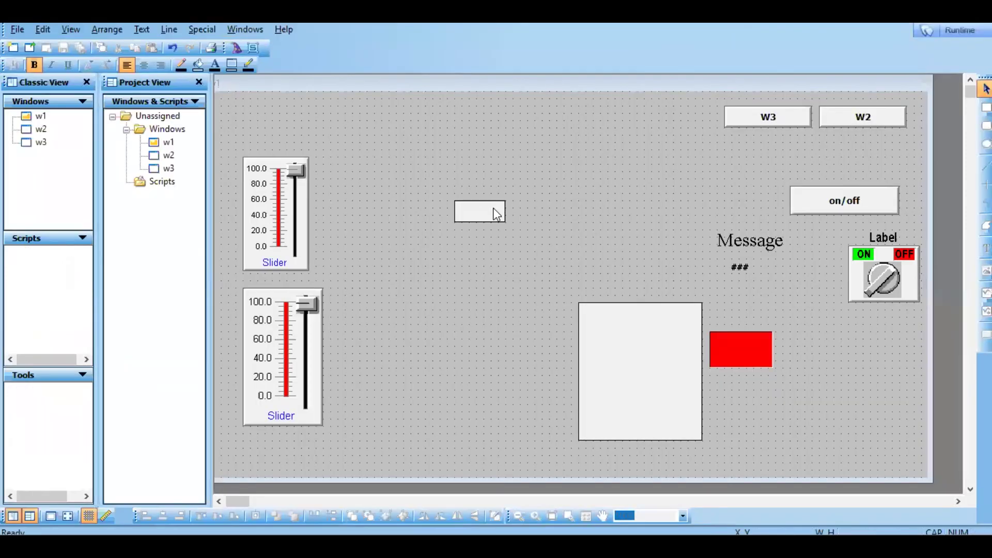
# Replace the small rectangle's vertical slider with a horizontal slider driven by the tag 'slider'.
pyautogui.doubleClick(495, 213)
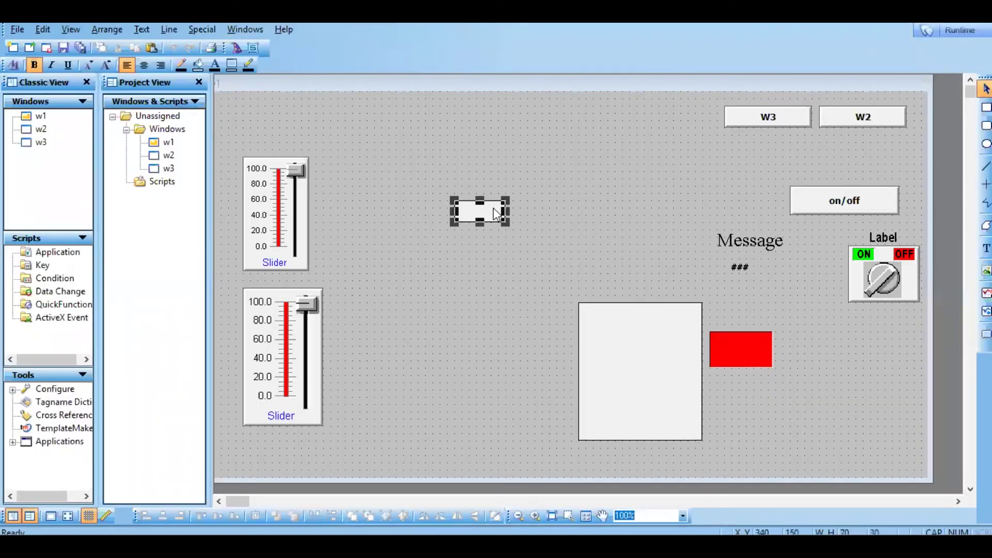
pyautogui.click(341, 267)
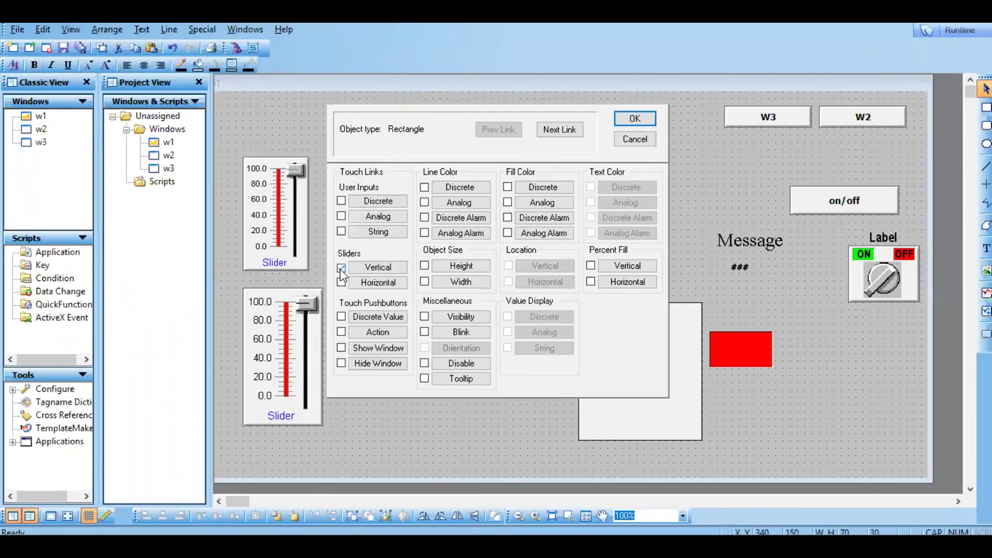
pyautogui.click(342, 282)
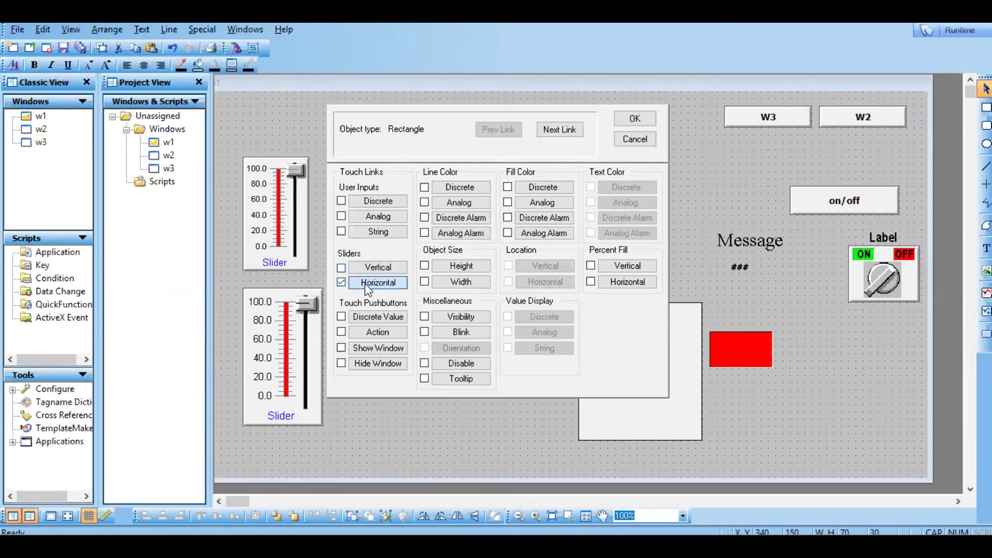
pyautogui.click(364, 284)
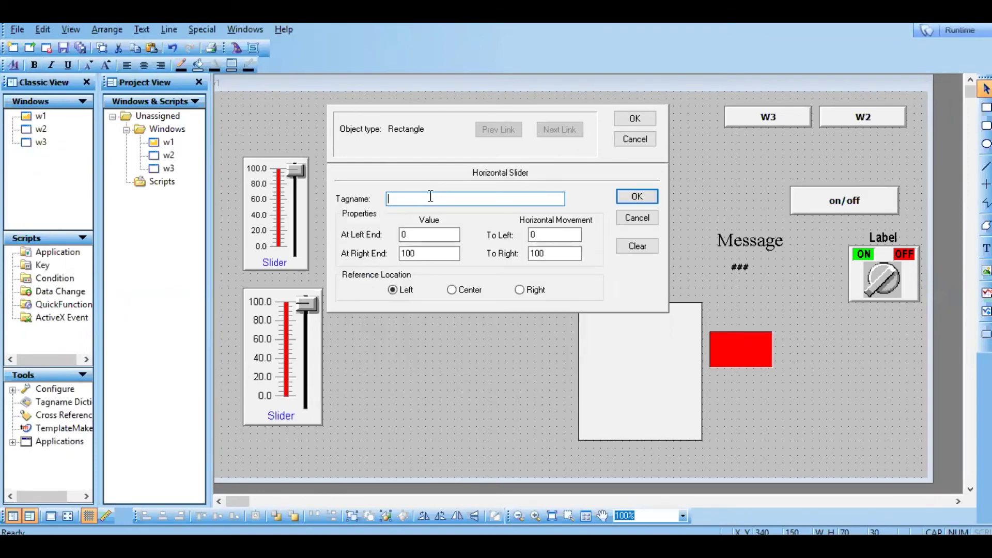
pyautogui.doubleClick(453, 205)
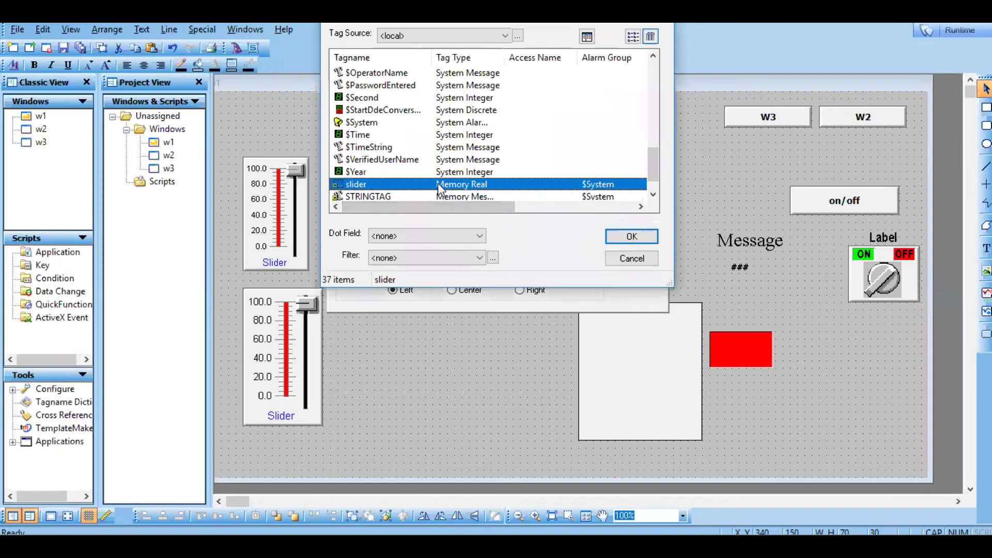
pyautogui.doubleClick(438, 184)
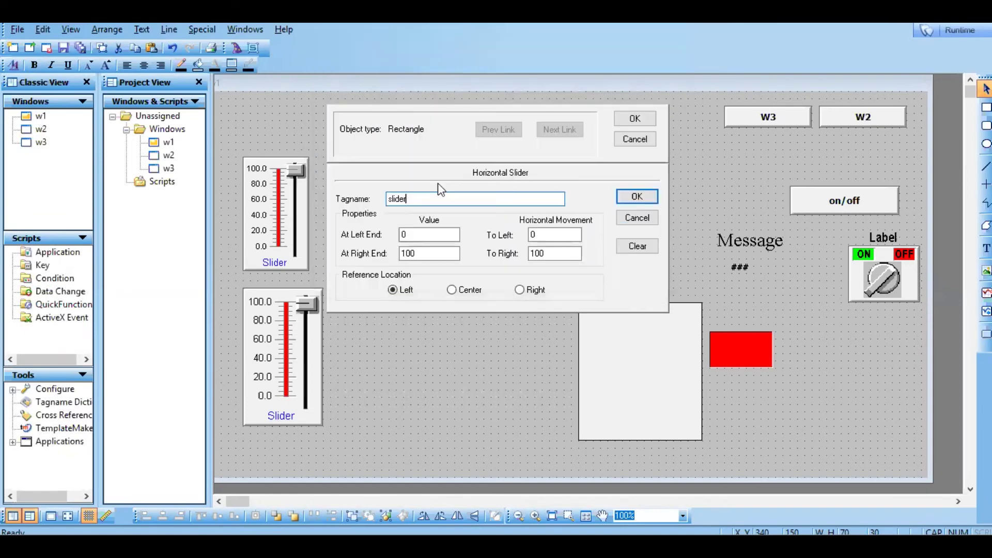
# Keep the Left reference location, apply the horizontal slider link, and start runtime.
pyautogui.click(398, 289)
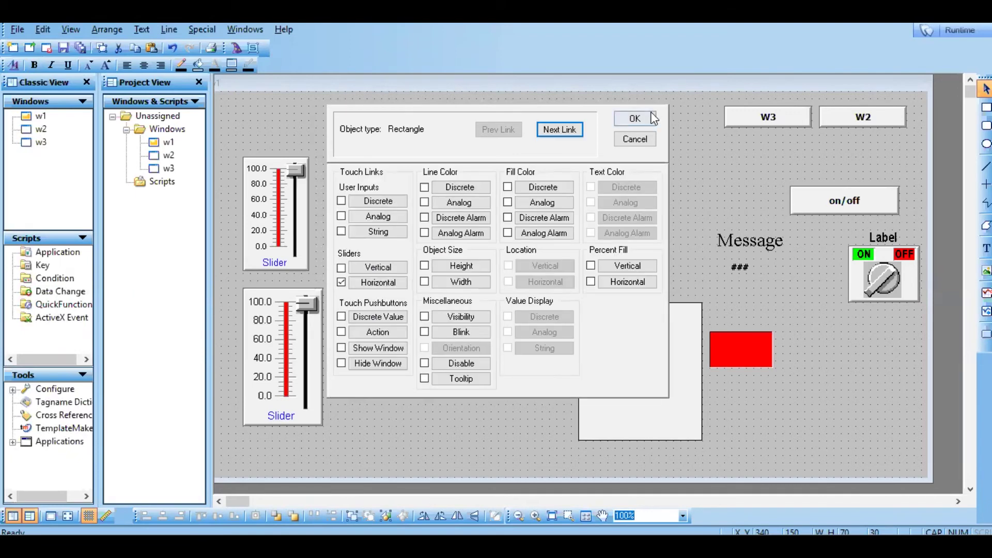
pyautogui.click(640, 118)
pyautogui.click(953, 32)
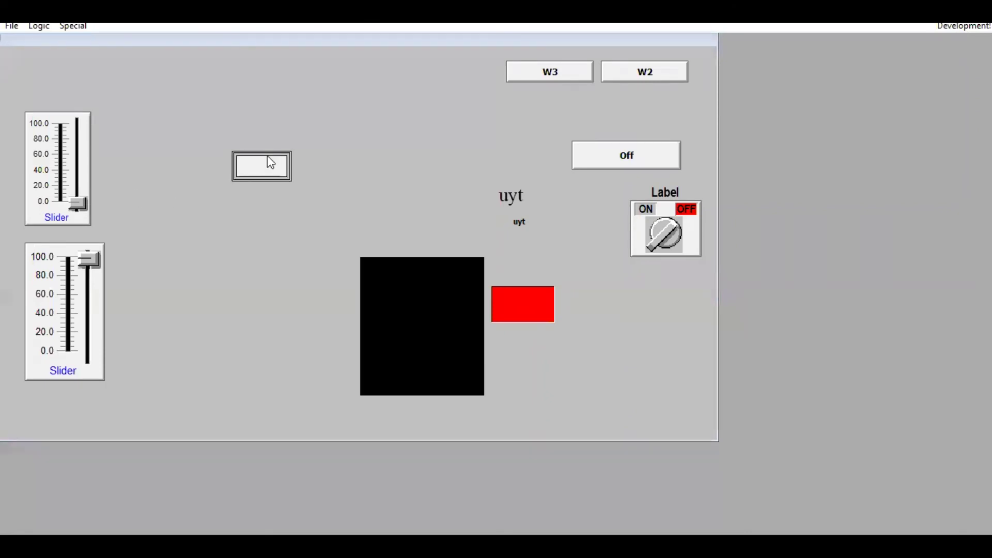
# Slide the small rectangle right to fill the tank blue, then back left to empty it.
pyautogui.moveTo(236, 159); pyautogui.dragTo(400, 157)
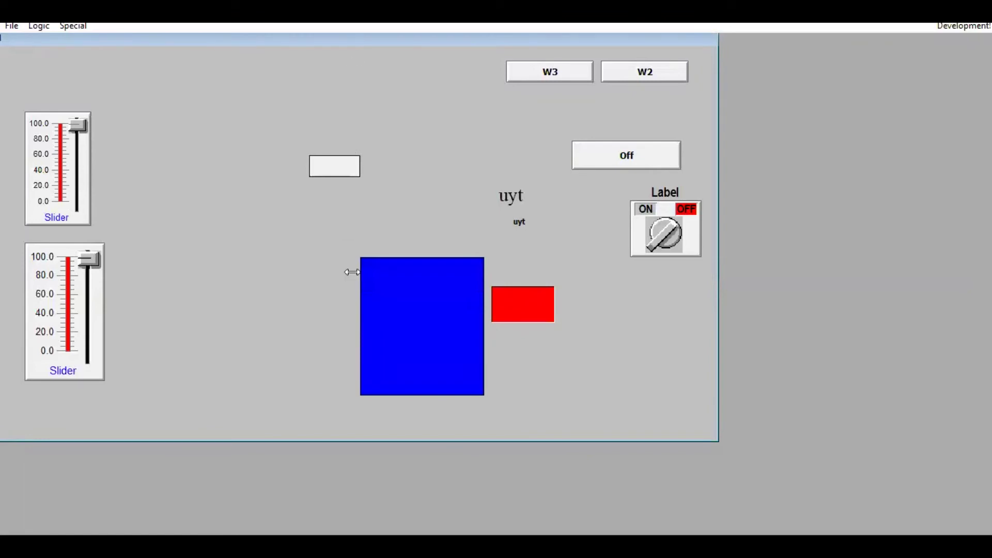
pyautogui.moveTo(344, 161); pyautogui.dragTo(195, 164)
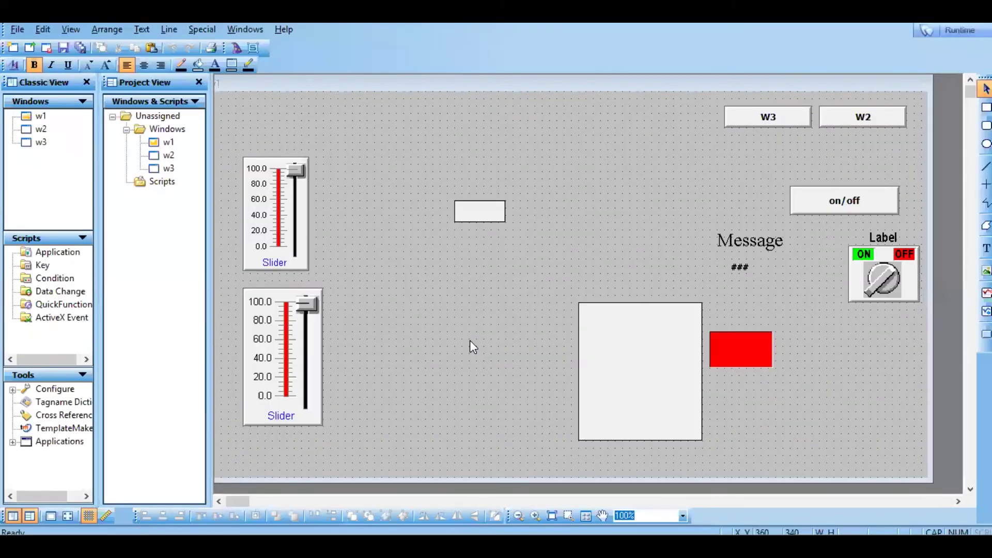
# Change the horizontal slider's reference location from Left to Center and apply the link.
pyautogui.doubleClick(496, 211)
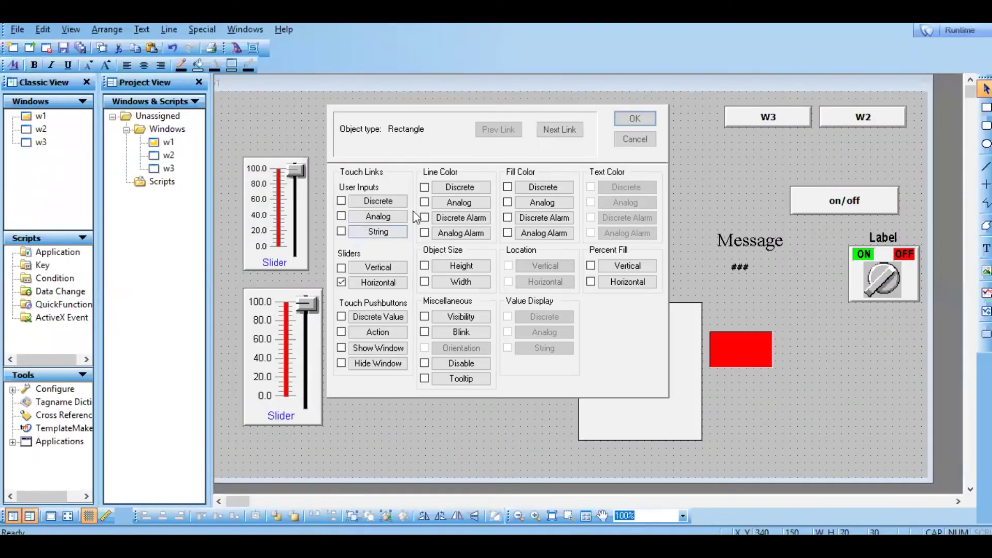
pyautogui.click(390, 285)
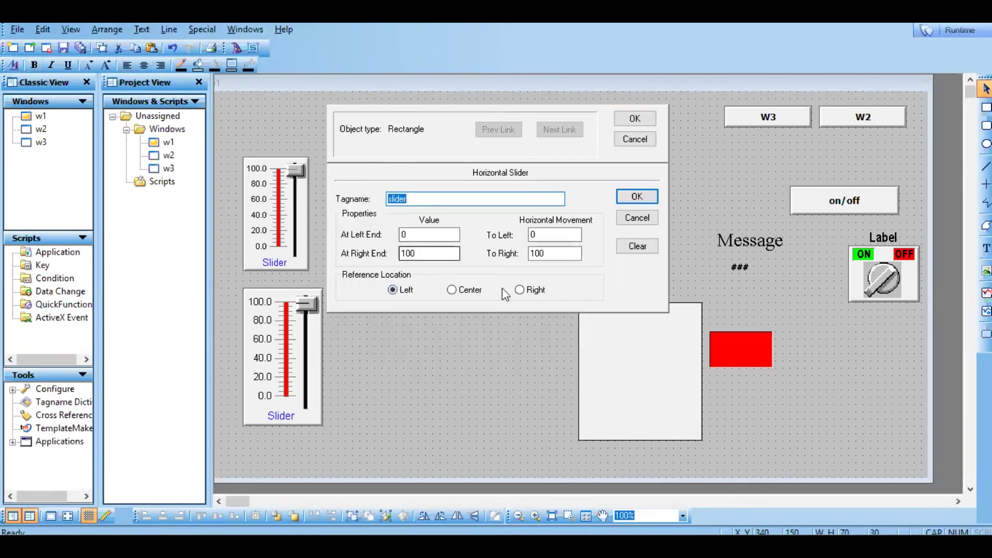
pyautogui.click(475, 290)
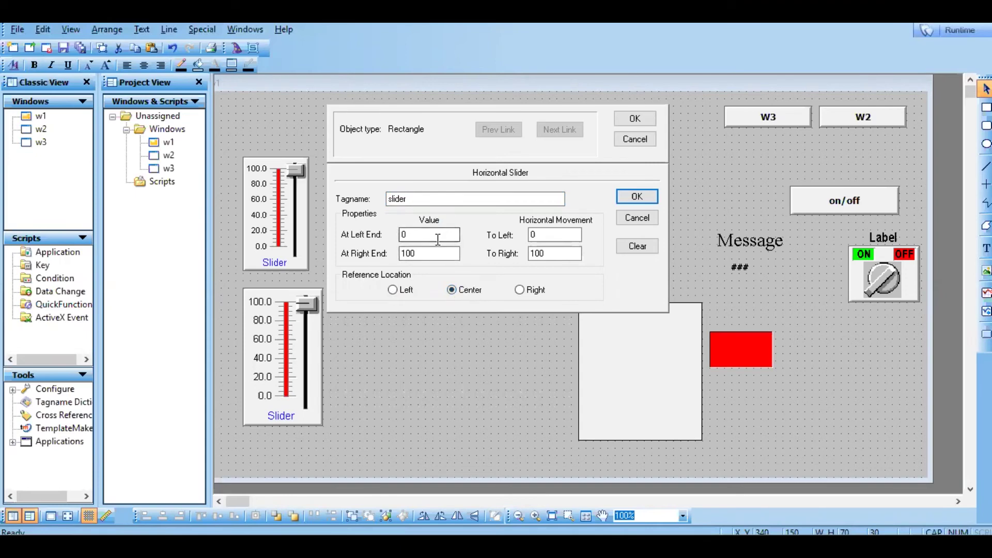
pyautogui.click(575, 251)
pyautogui.click(637, 195)
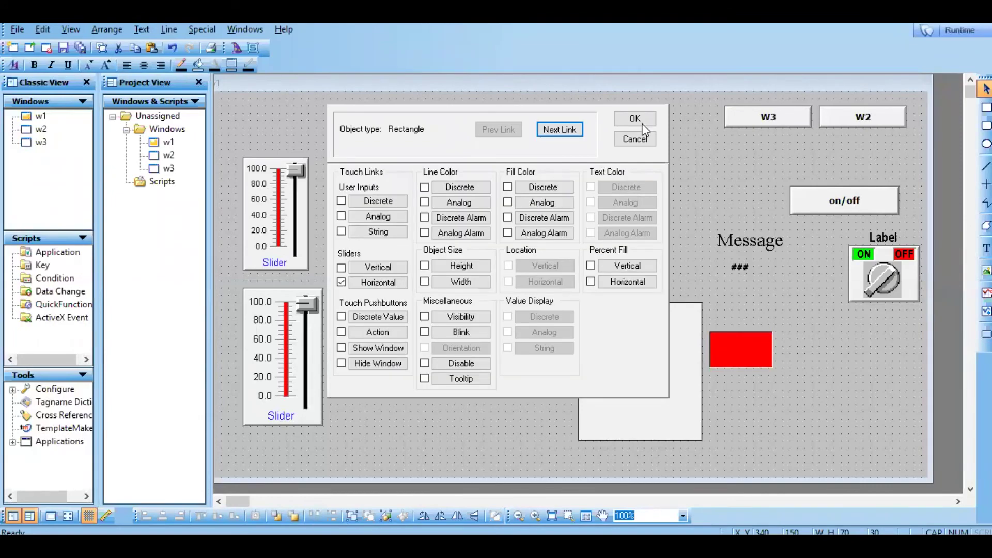
pyautogui.click(641, 122)
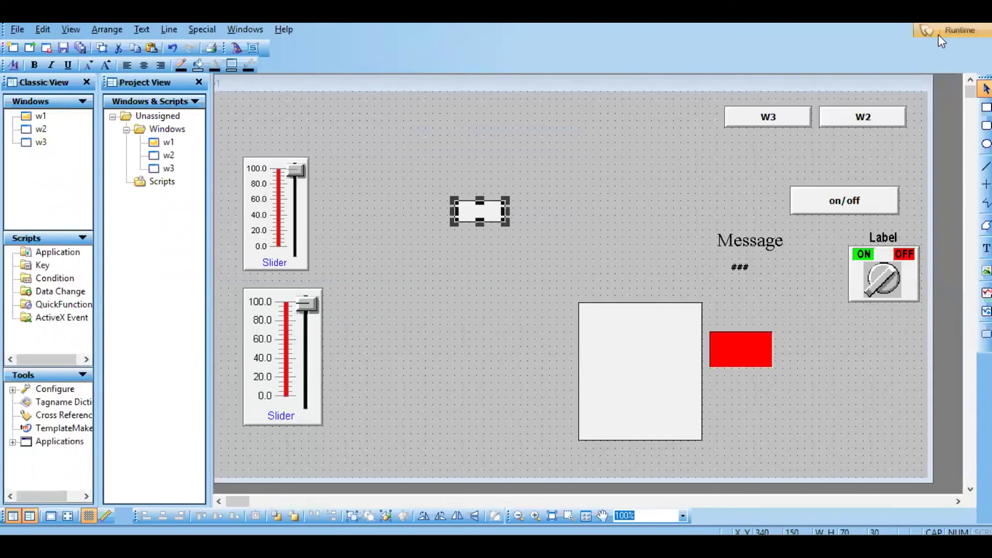
# Run the window, drag the small rectangle sideways to test the center reference, then return to WindowMaker.
pyautogui.click(937, 36)
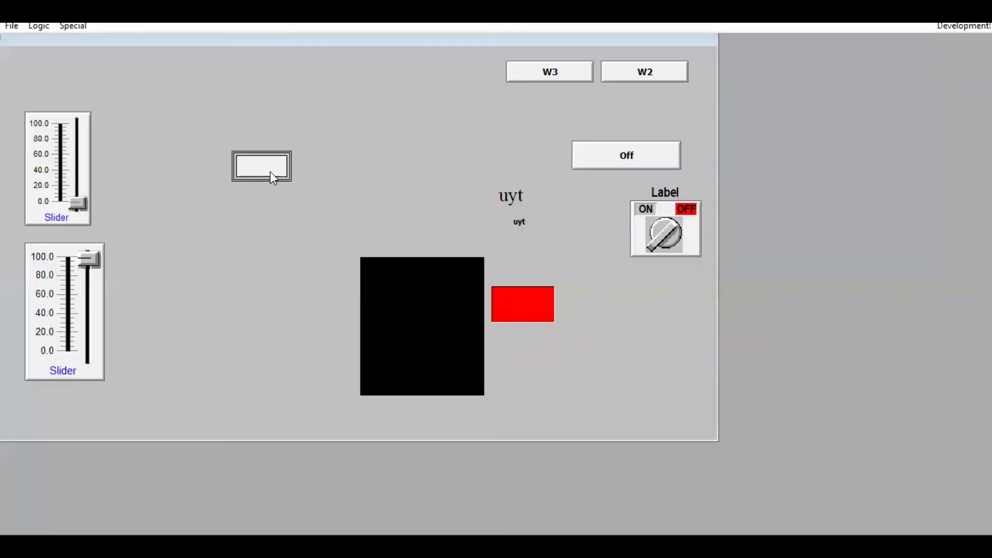
pyautogui.moveTo(261, 166); pyautogui.dragTo(207, 176)
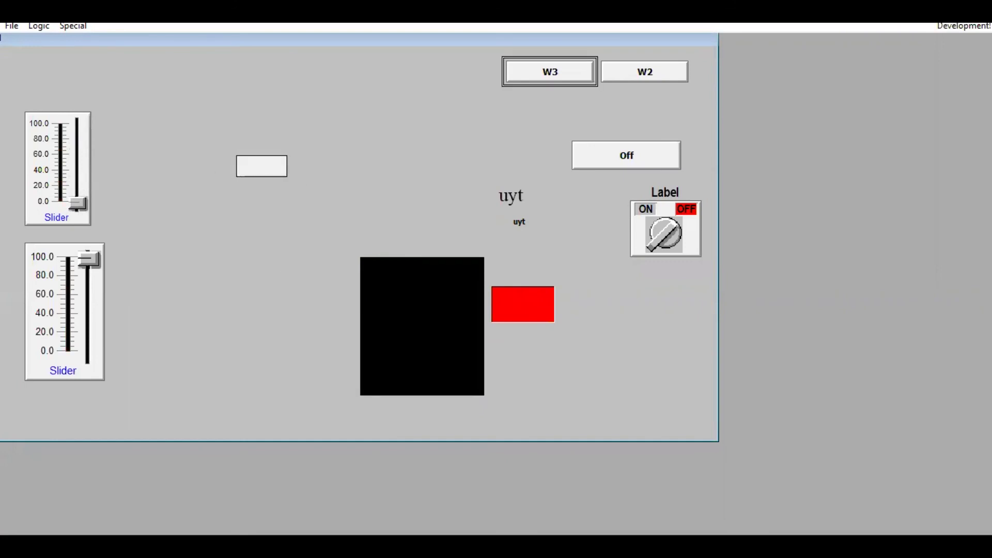
pyautogui.click(964, 26)
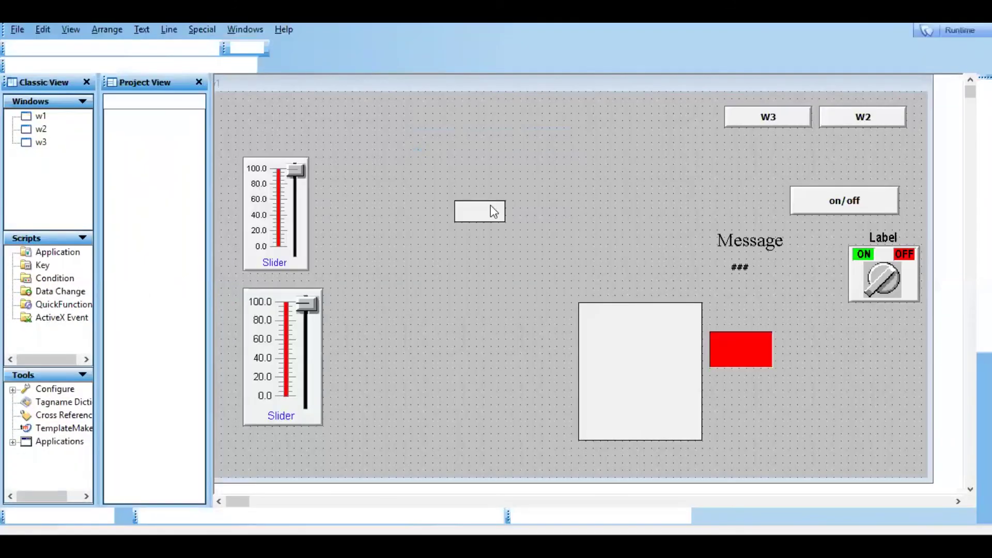
pyautogui.doubleClick(495, 206)
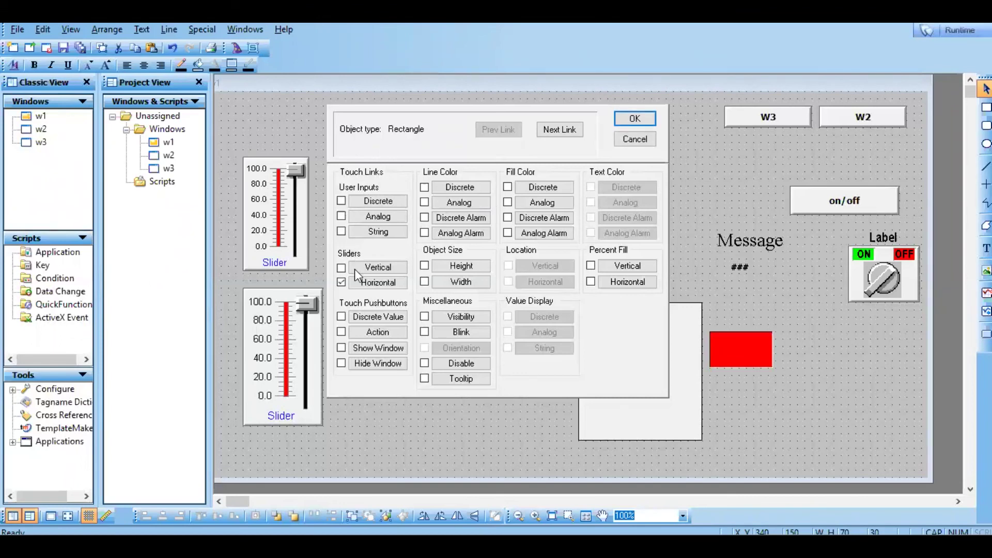
pyautogui.click(341, 282)
pyautogui.click(370, 268)
pyautogui.click(463, 292)
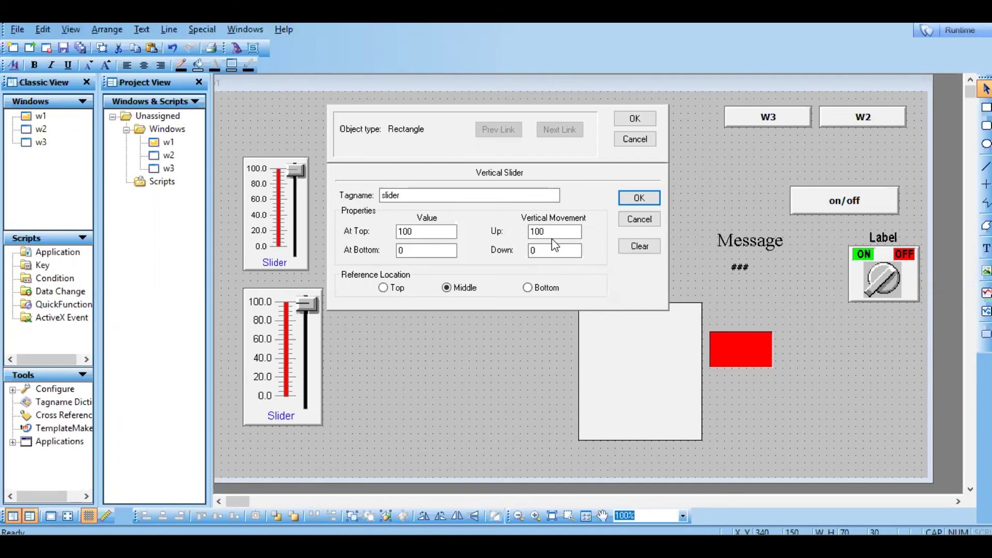
pyautogui.click(635, 198)
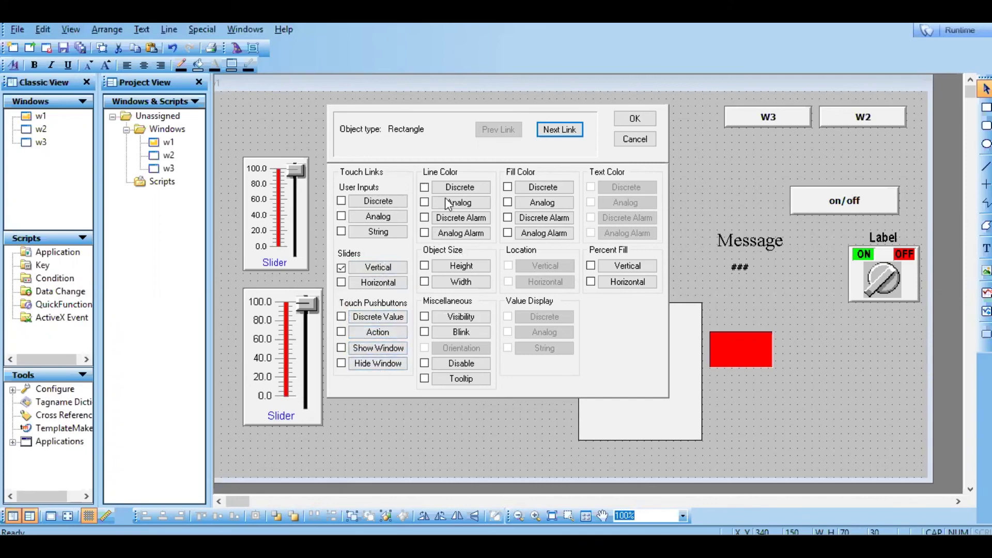
pyautogui.click(635, 139)
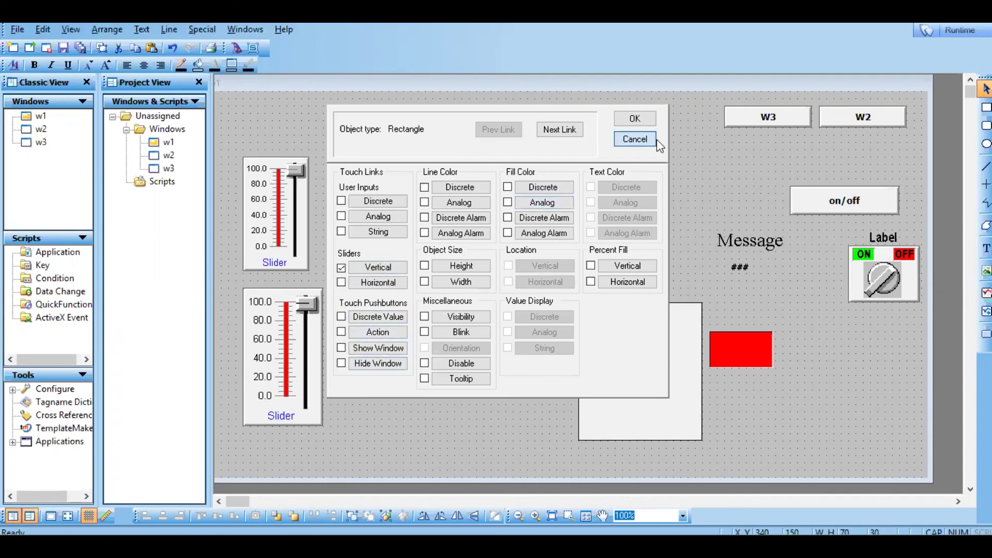